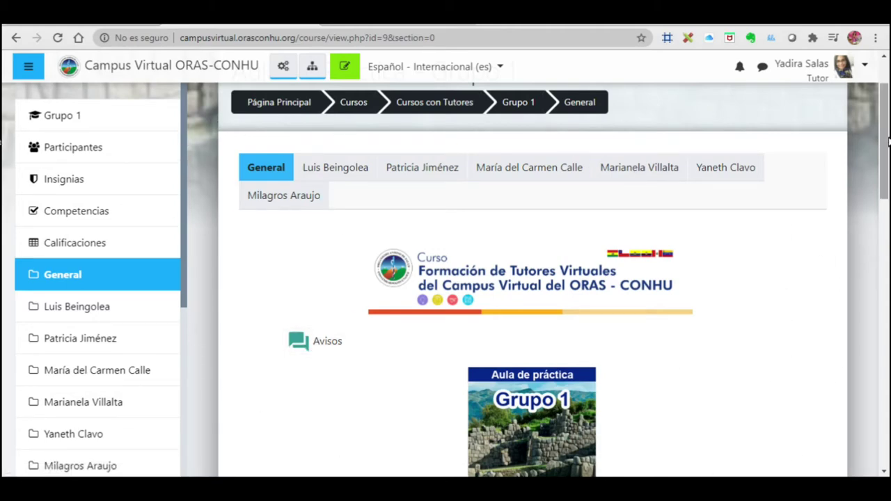
# Look over the course's General section and the options in its course management overview.
pyautogui.scroll(-2, 885, 140)
pyautogui.moveTo(888, 181); pyautogui.dragTo(888, 247)
pyautogui.scroll(6, 889, 247)
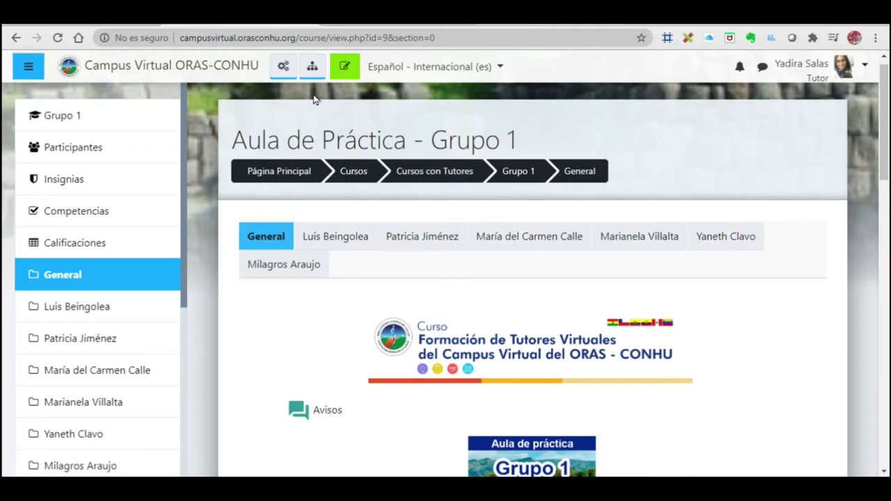
pyautogui.click(281, 70)
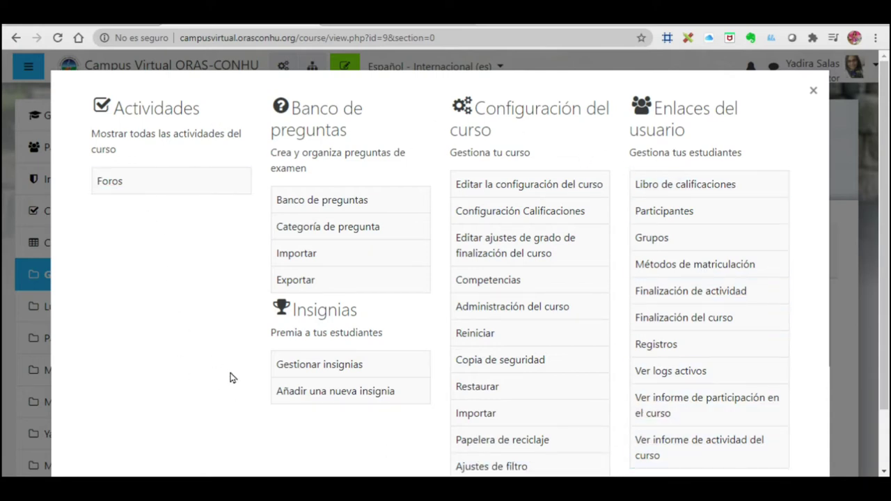
pyautogui.click(814, 94)
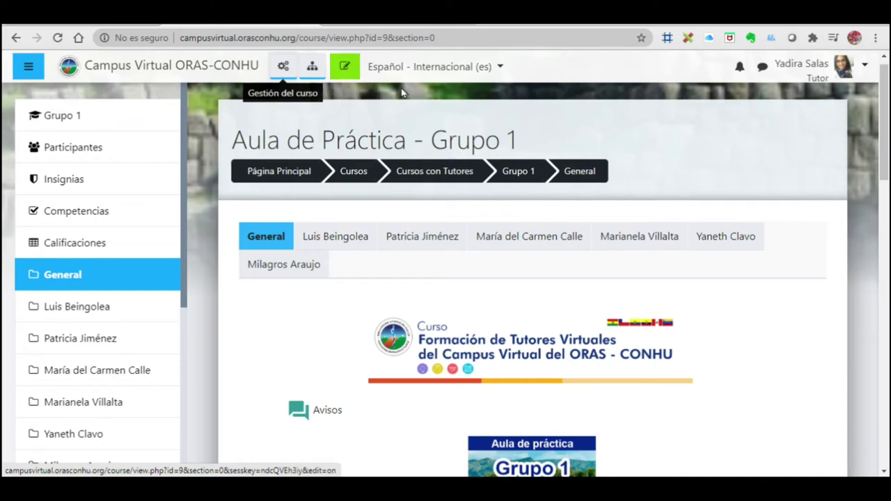
# Open the first participant's section of the course and turn on editing.
pyautogui.moveTo(881, 138); pyautogui.dragTo(883, 119)
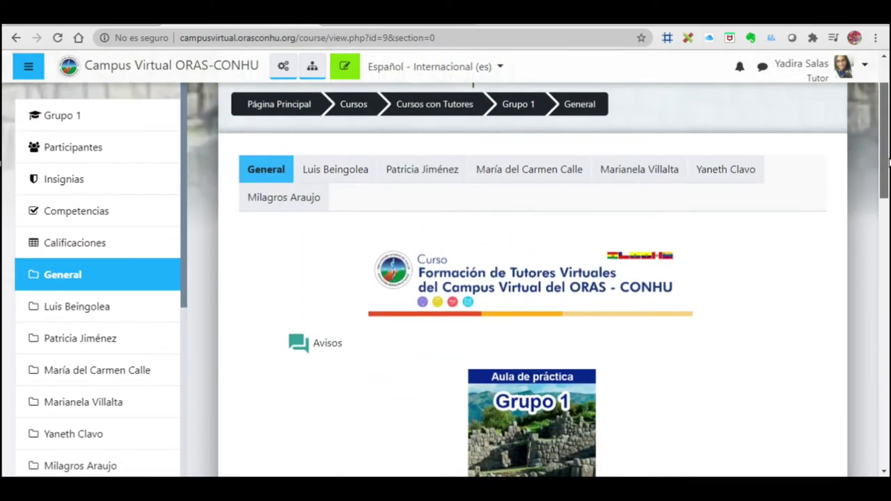
pyautogui.click(352, 173)
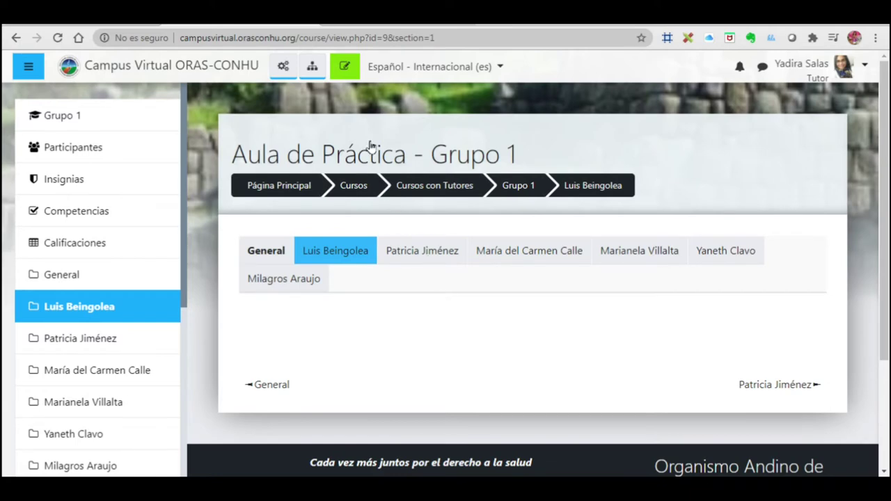
pyautogui.click(346, 68)
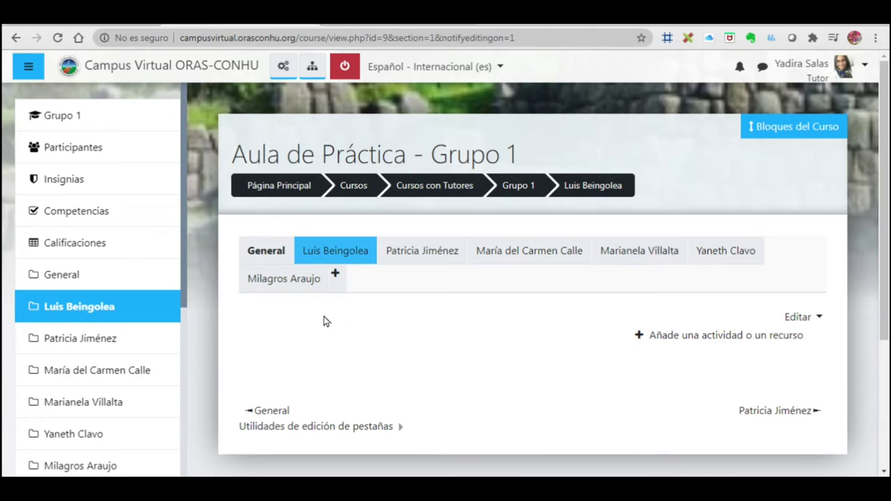
# Read the ETAPA 1 resource instructions in the General section.
pyautogui.click(270, 253)
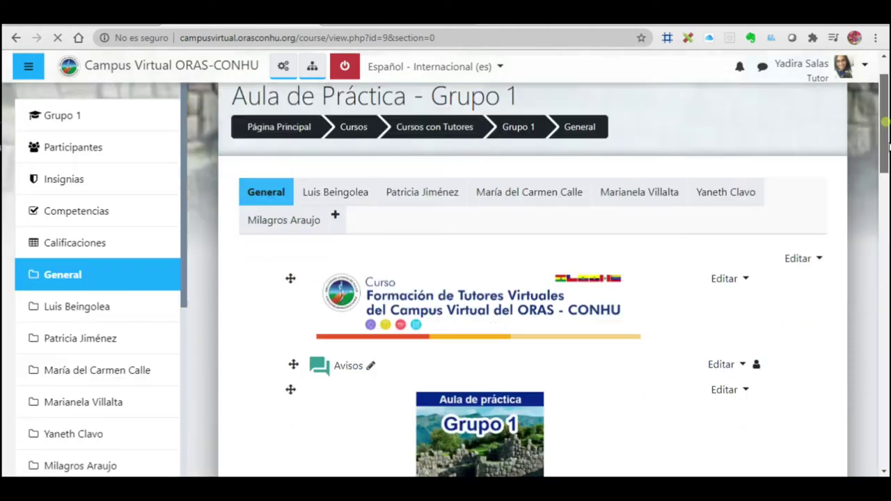
pyautogui.moveTo(887, 146); pyautogui.dragTo(885, 251)
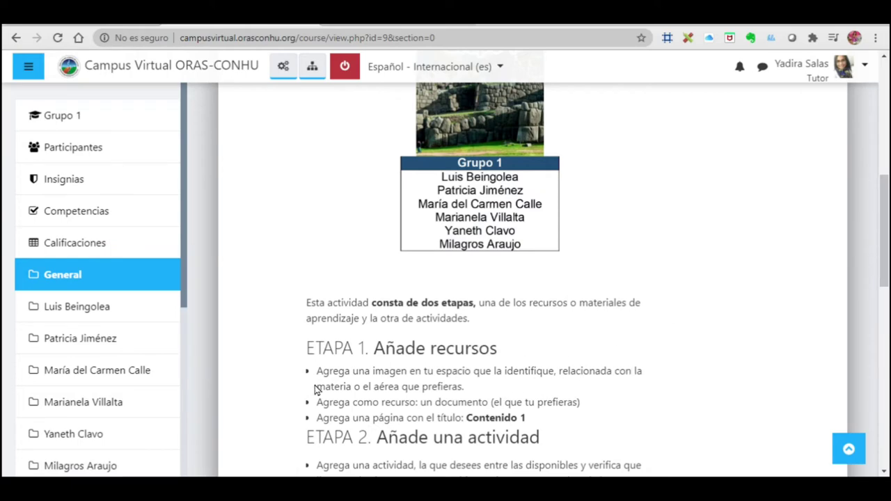
pyautogui.moveTo(887, 279); pyautogui.dragTo(888, 177)
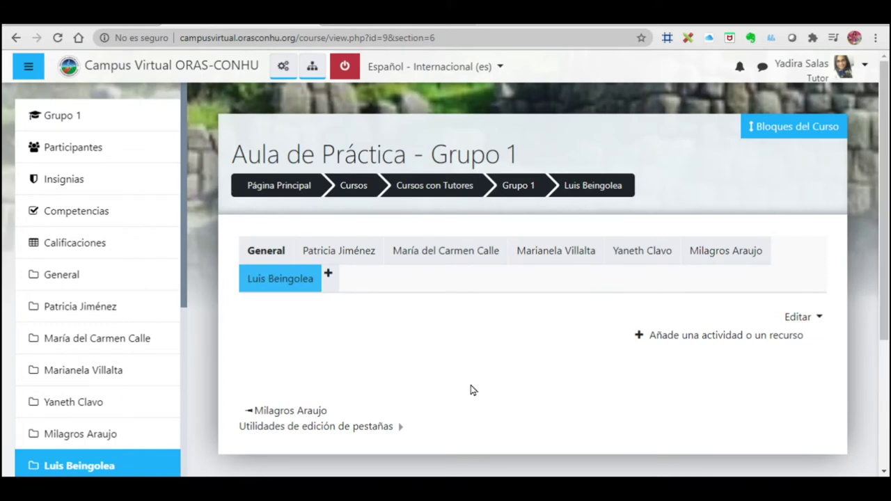
# Add a new Etiqueta resource to the participant's relocated section at the end of the section list.
pyautogui.moveTo(887, 261)
pyautogui.mouseDown()
pyautogui.moveTo(887, 292)
pyautogui.moveTo(889, 277)
pyautogui.mouseUp()
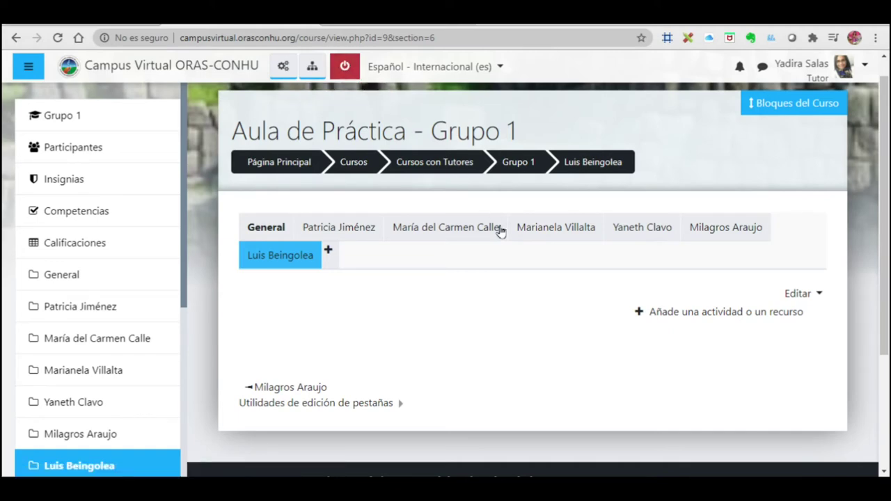
pyautogui.click(639, 315)
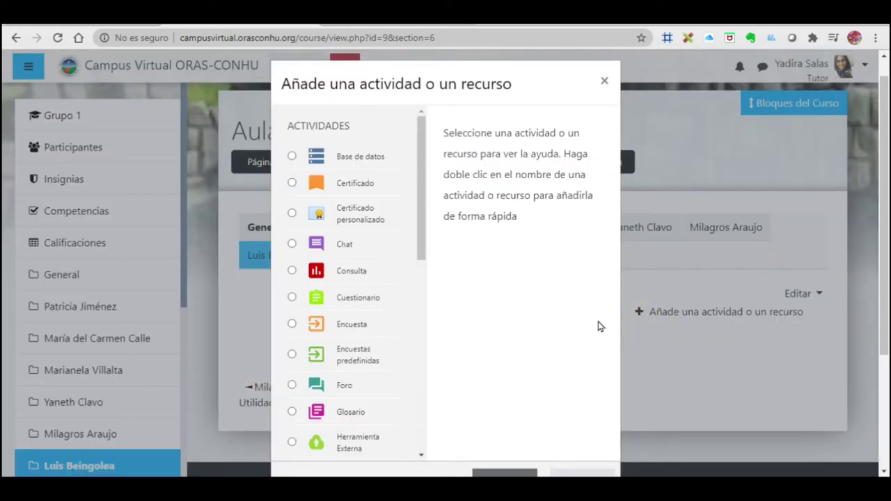
pyautogui.moveTo(422, 139); pyautogui.dragTo(406, 369)
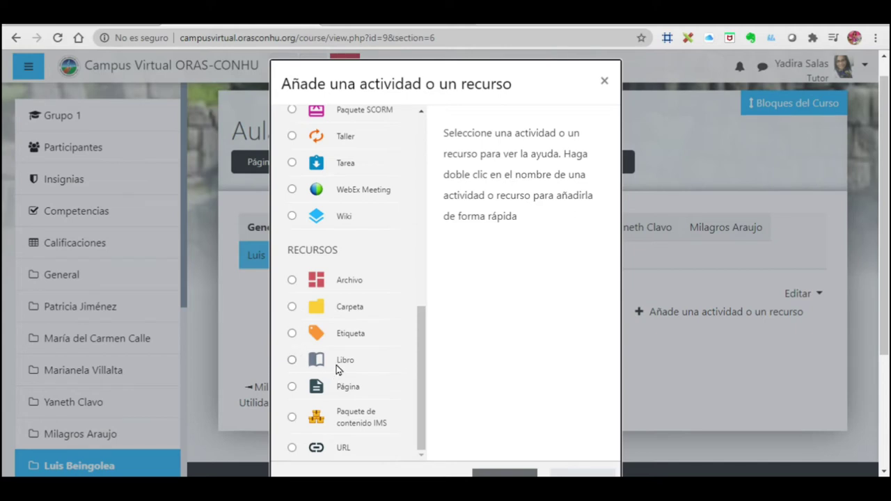
pyautogui.click(293, 335)
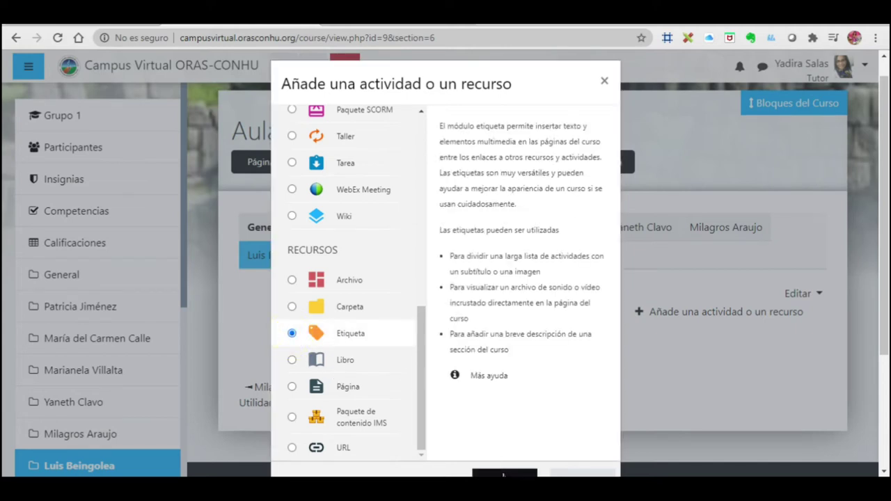
pyautogui.moveTo(491, 76); pyautogui.dragTo(481, 50)
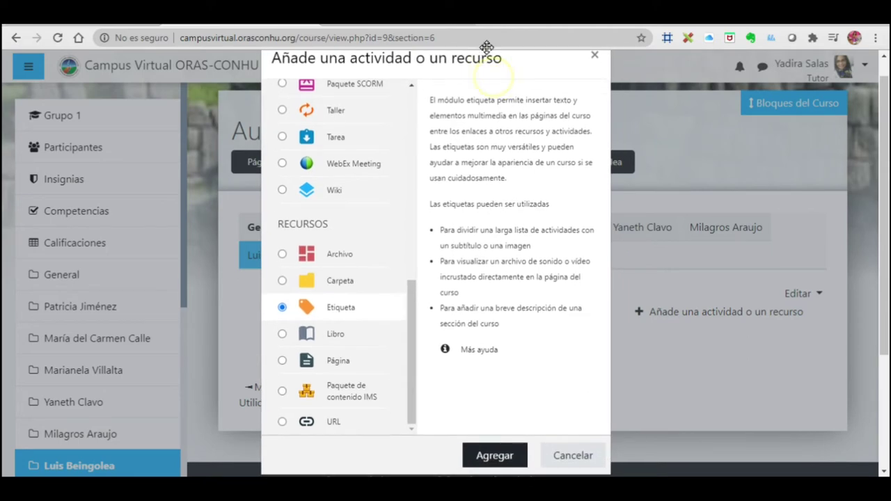
pyautogui.click(495, 460)
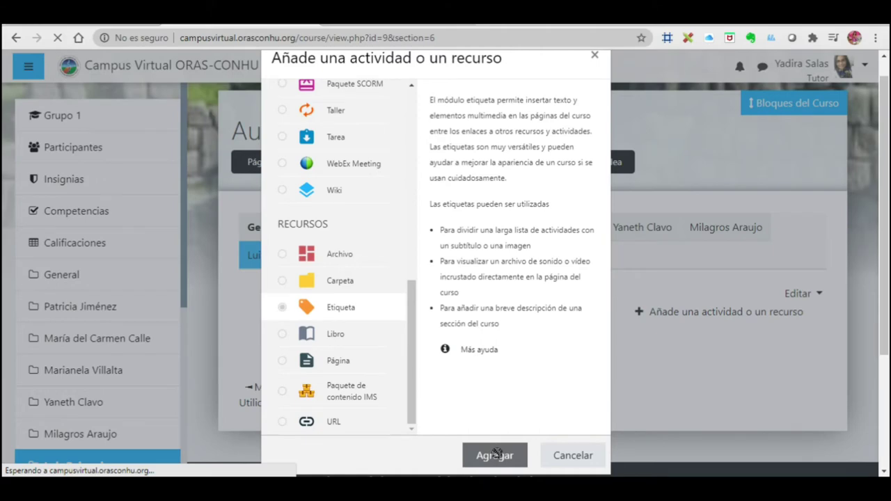
# Upload INFOGRAFIA.jpg from the Escritorio folder as an image for the label text, saving it as infografia.
pyautogui.scroll(-1, 880, 167)
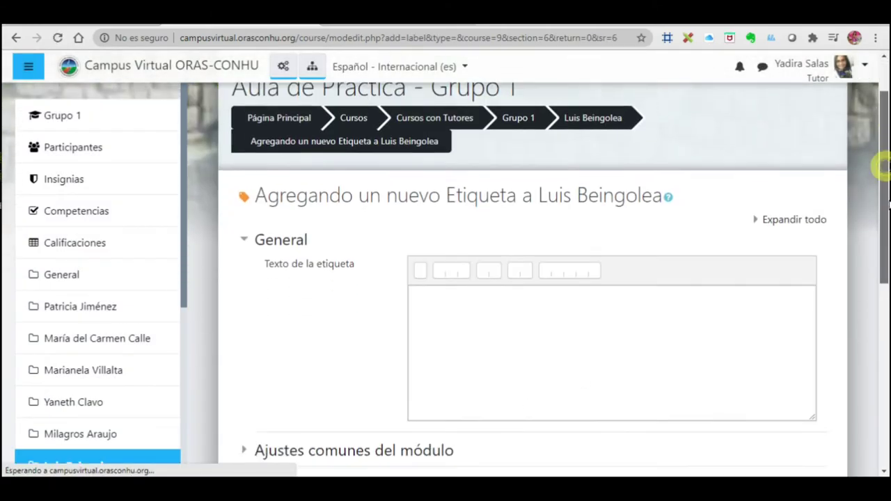
pyautogui.scroll(-1, 880, 167)
pyautogui.click(486, 252)
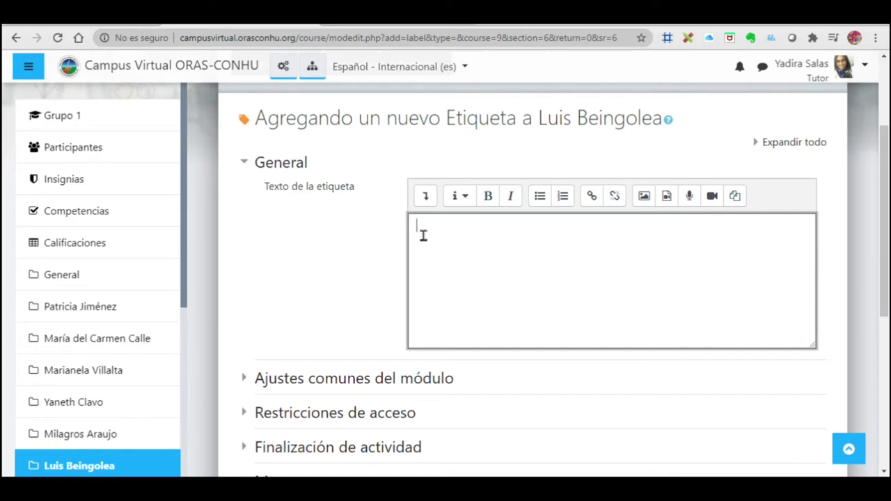
pyautogui.click(646, 198)
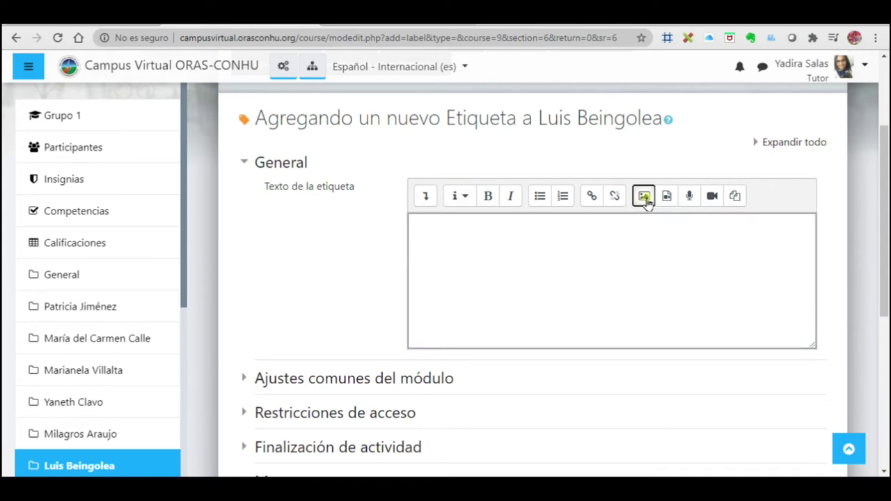
pyautogui.click(540, 189)
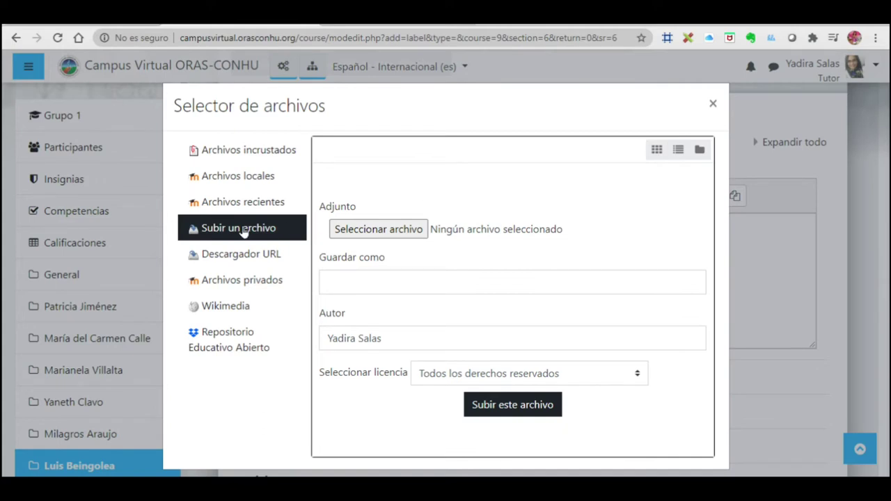
pyautogui.click(390, 230)
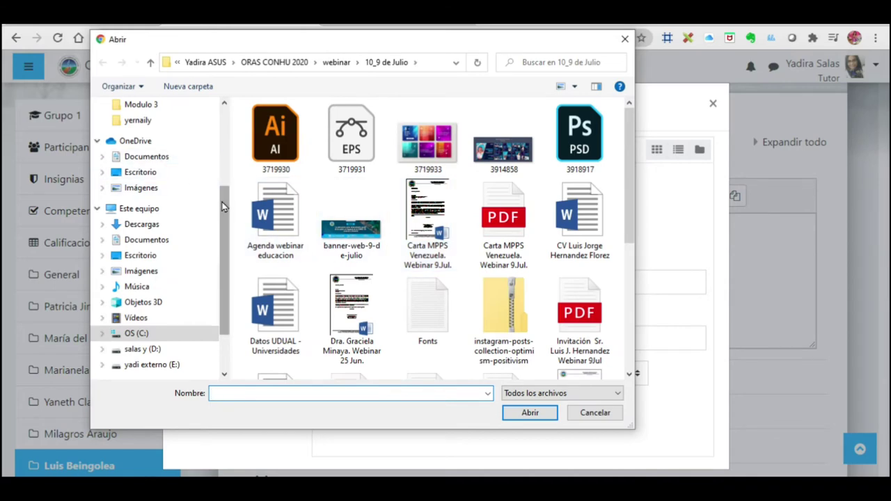
pyautogui.scroll(3, 223, 206)
pyautogui.click(146, 132)
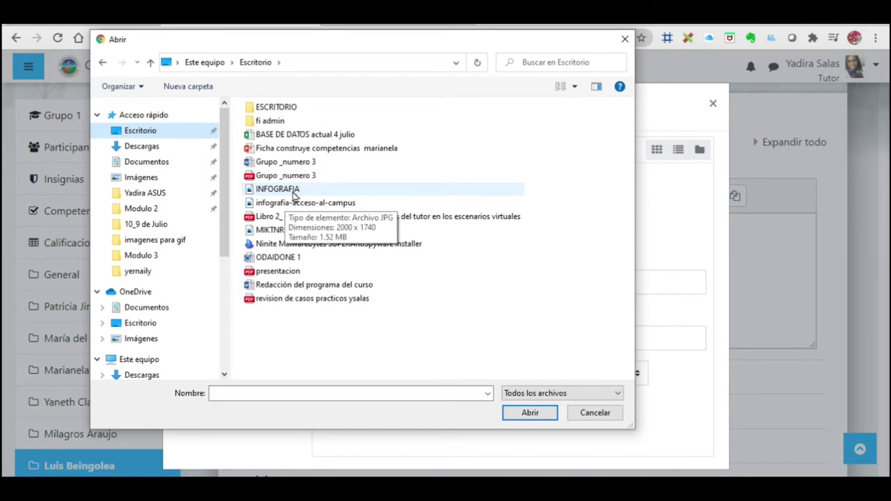
pyautogui.click(292, 194)
pyautogui.click(531, 414)
pyautogui.click(384, 277)
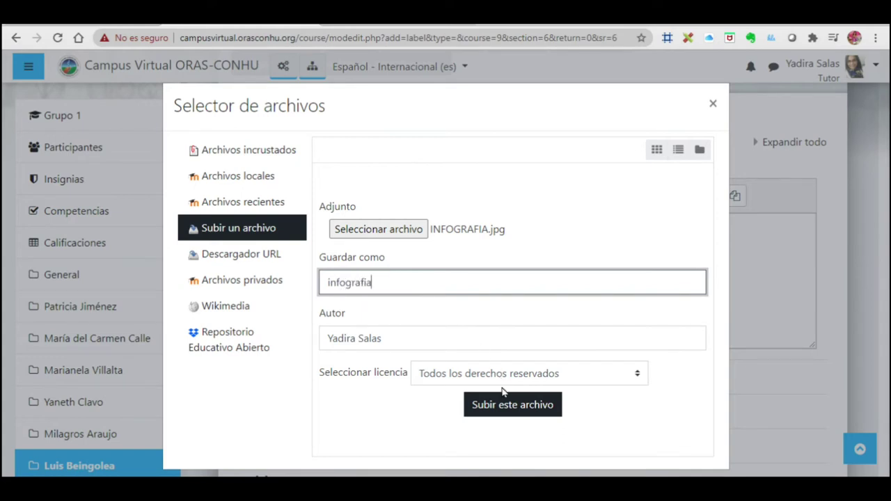
pyautogui.click(522, 411)
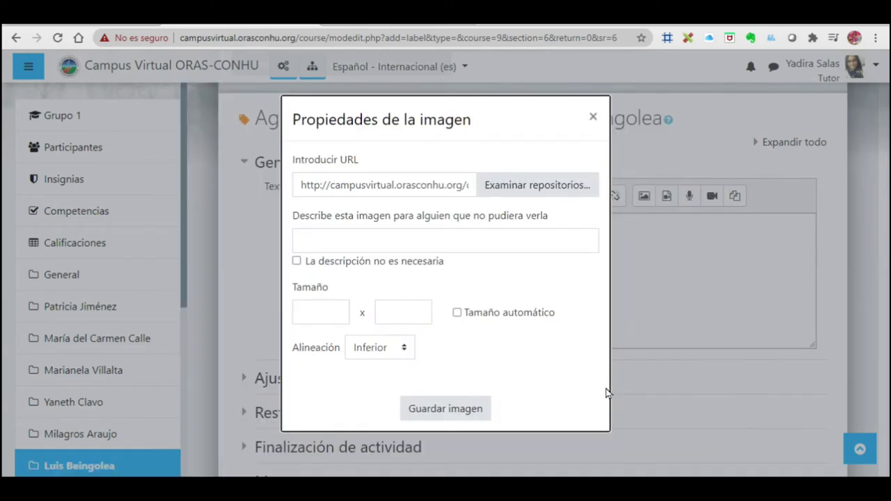
# Mark the image description as unnecessary, set its width to 500 with automatic sizing, and insert it into the label.
pyautogui.click(297, 261)
pyautogui.click(324, 313)
pyautogui.moveTo(885, 194); pyautogui.dragTo(877, 254)
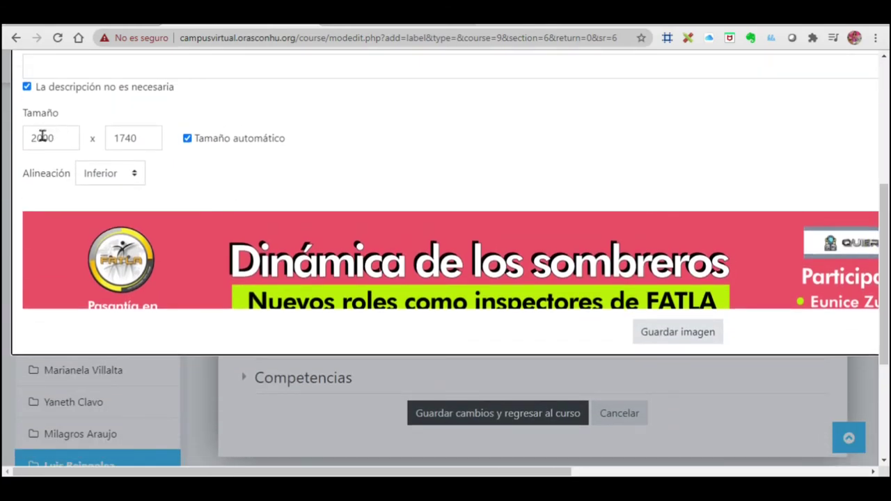
pyautogui.moveTo(68, 137); pyautogui.dragTo(27, 136)
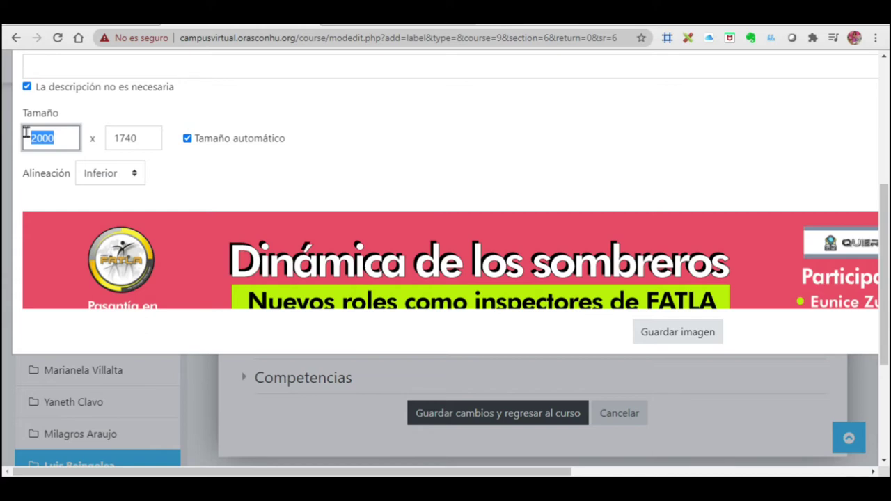
pyautogui.write('500')
pyautogui.click(142, 137)
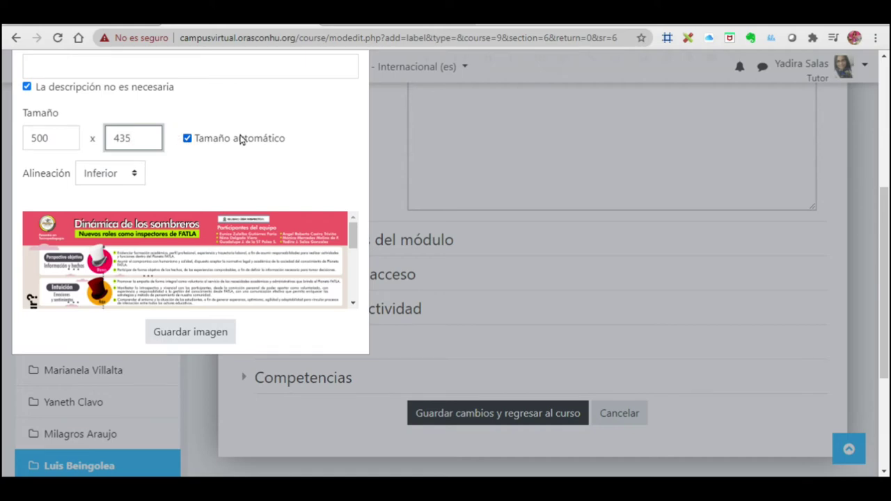
pyautogui.click(196, 328)
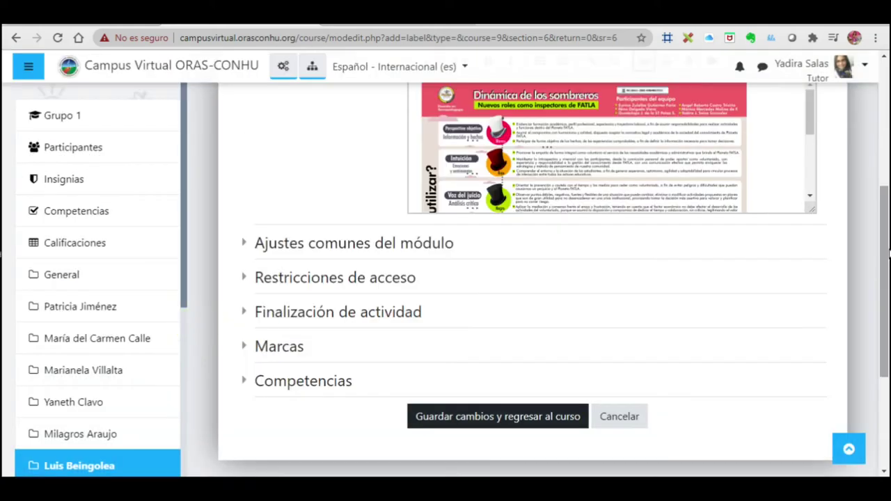
# Save the label, return to the course, and turn off editing to view the infographic.
pyautogui.scroll(-10, 875, 248)
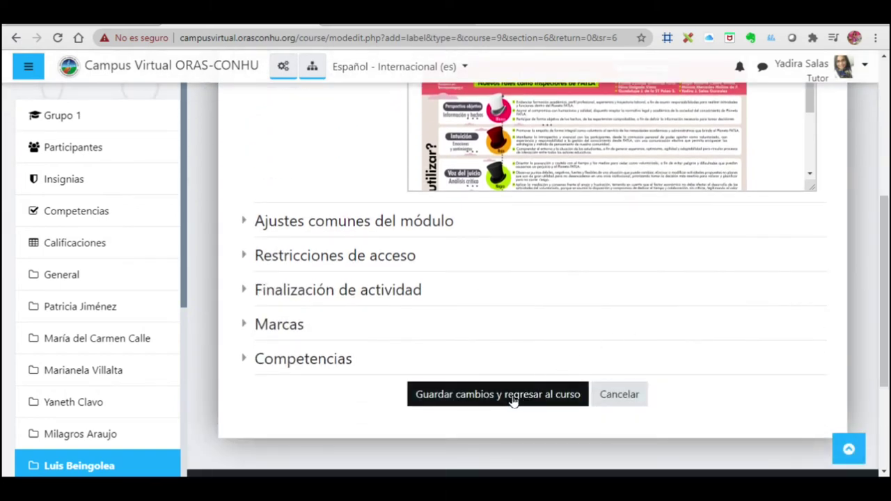
pyautogui.click(478, 400)
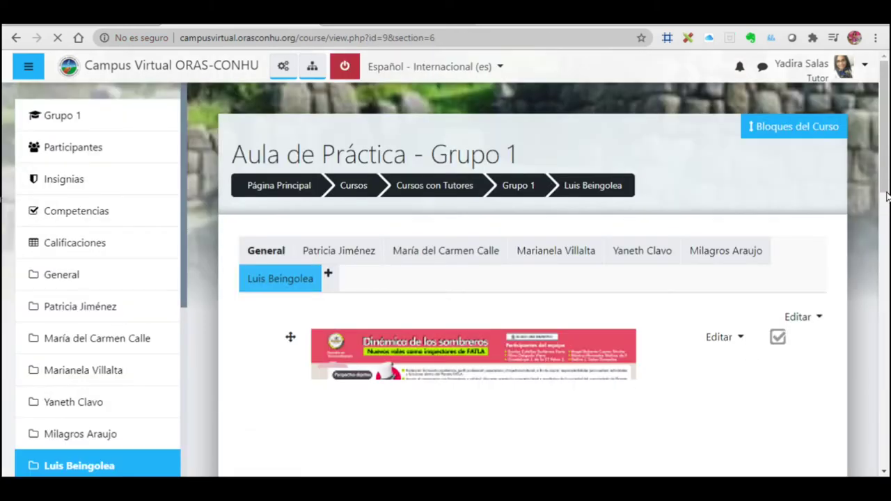
pyautogui.scroll(-3, 888, 199)
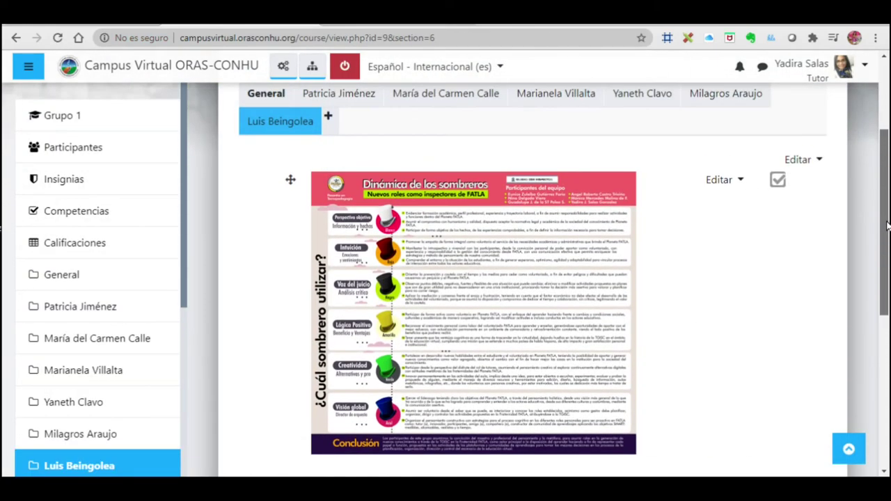
pyautogui.click(345, 67)
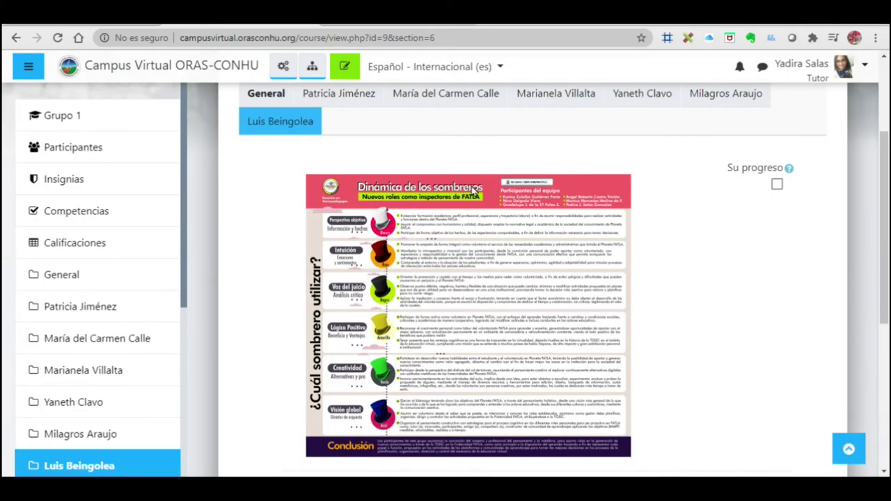
pyautogui.moveTo(884, 162); pyautogui.dragTo(855, 162)
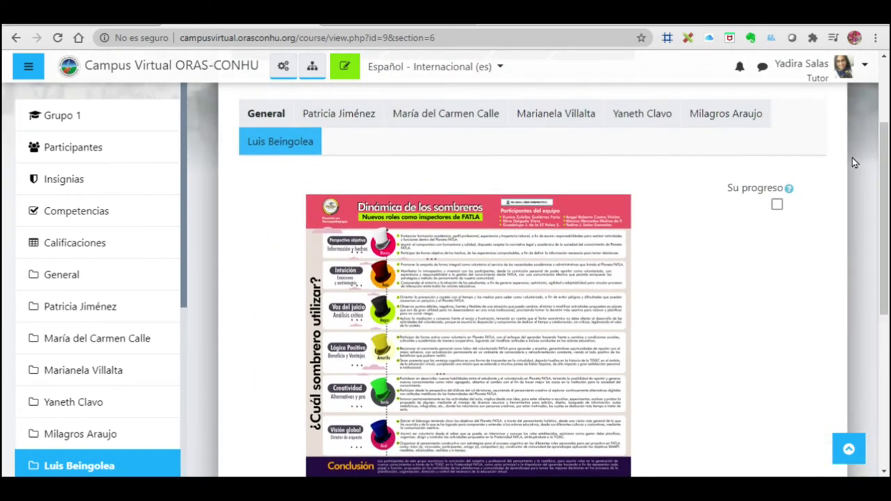
# Return to the General section and review the instructions for both practice stages.
pyautogui.click(274, 124)
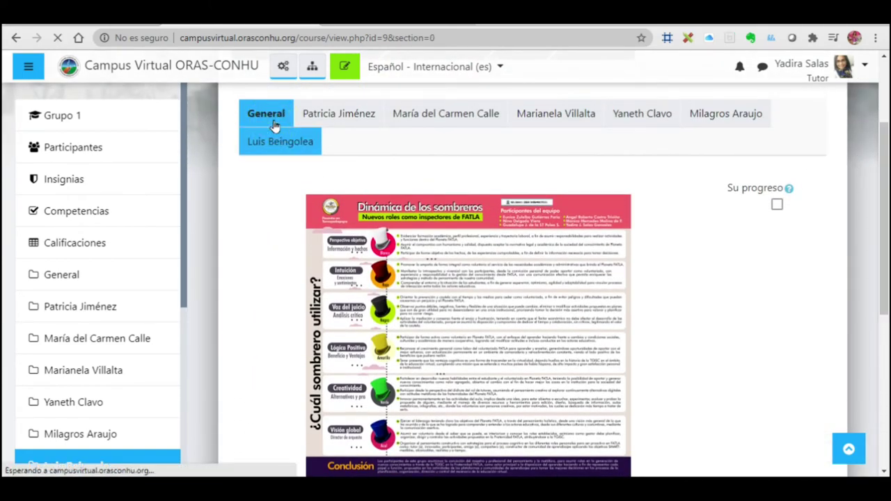
pyautogui.scroll(-6, 532, 278)
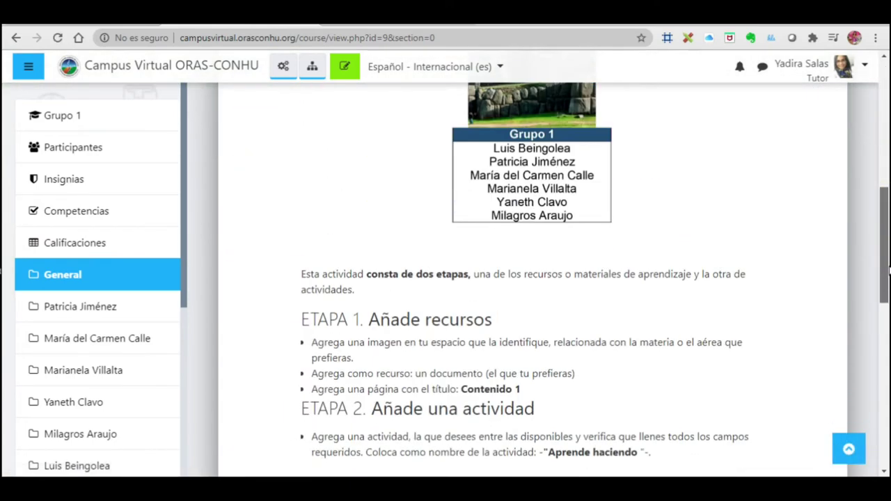
pyautogui.scroll(-3, 390, 324)
pyautogui.moveTo(313, 247); pyautogui.dragTo(585, 251)
pyautogui.click(416, 246)
pyautogui.scroll(9, 884, 256)
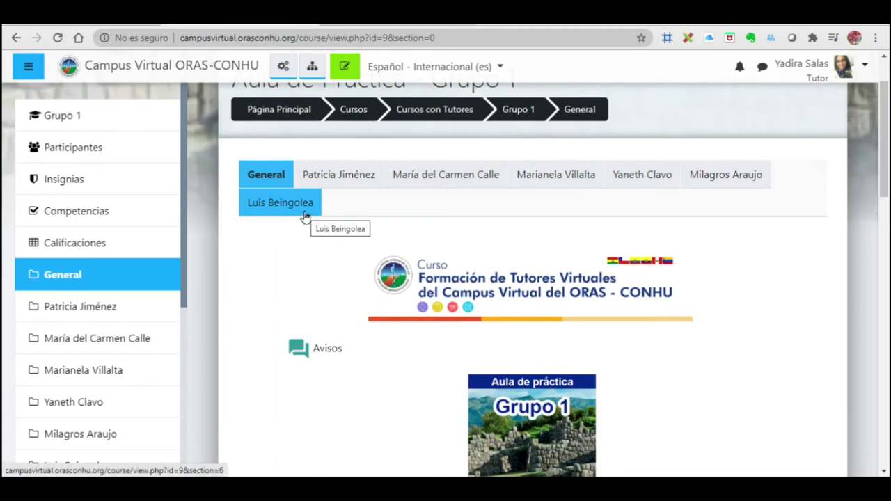
# Turn on editing in the participant's last section and add an Archivo resource below the infographic.
pyautogui.click(305, 216)
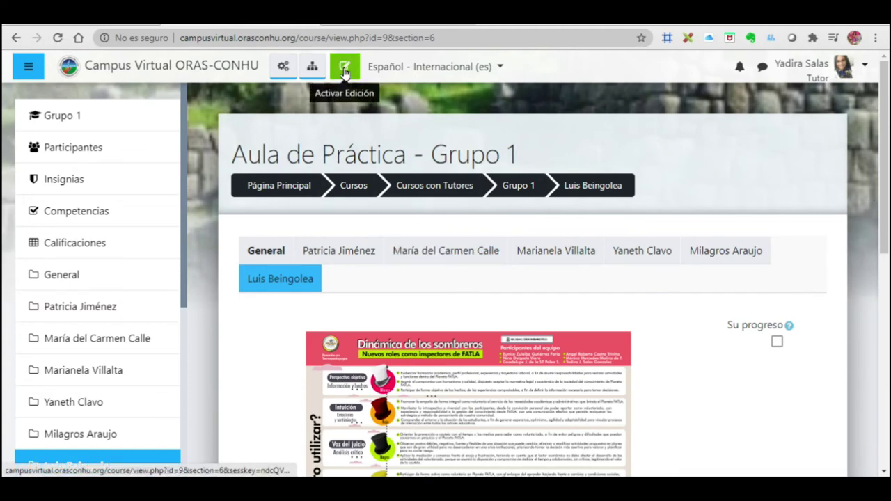
pyautogui.click(344, 69)
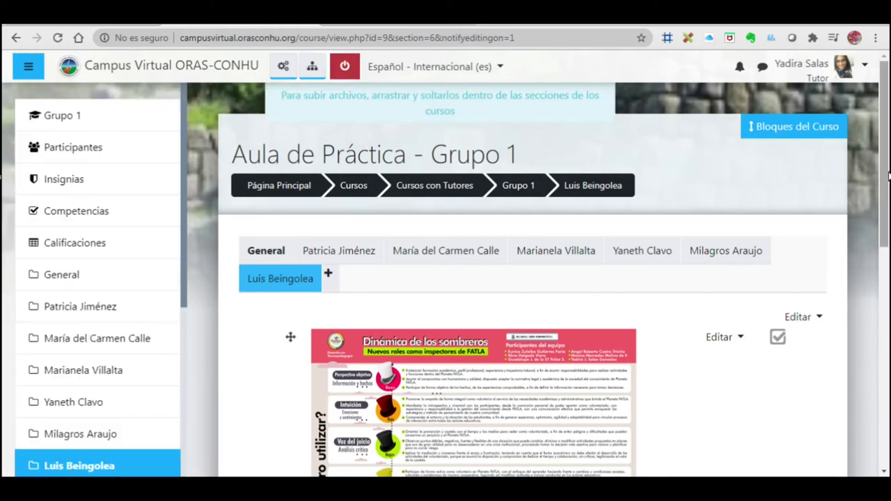
pyautogui.moveTo(888, 167); pyautogui.dragTo(887, 267)
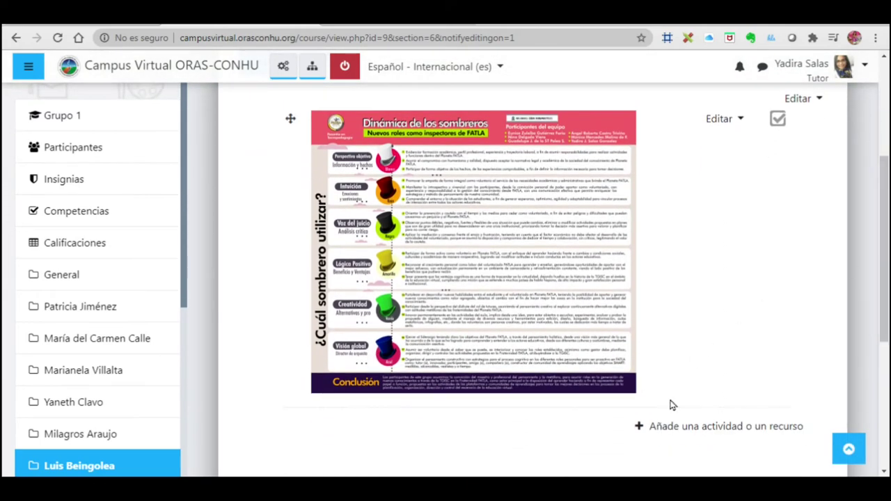
pyautogui.click(641, 427)
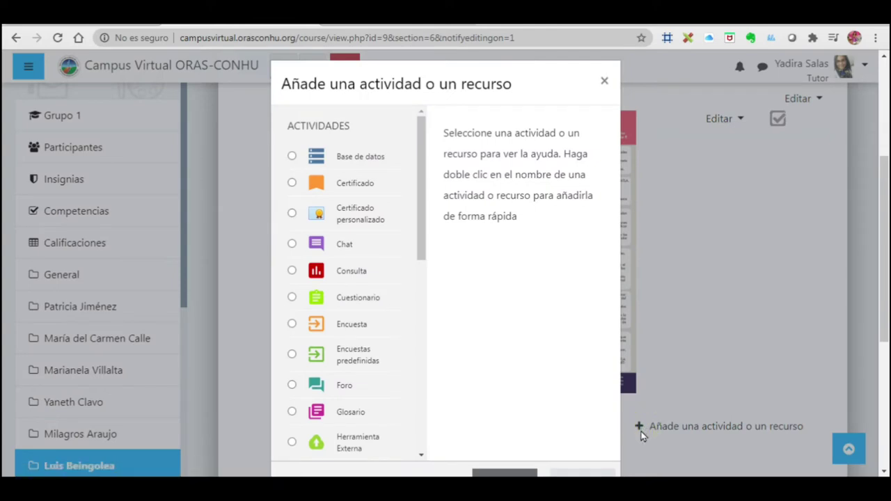
pyautogui.moveTo(417, 165); pyautogui.dragTo(422, 380)
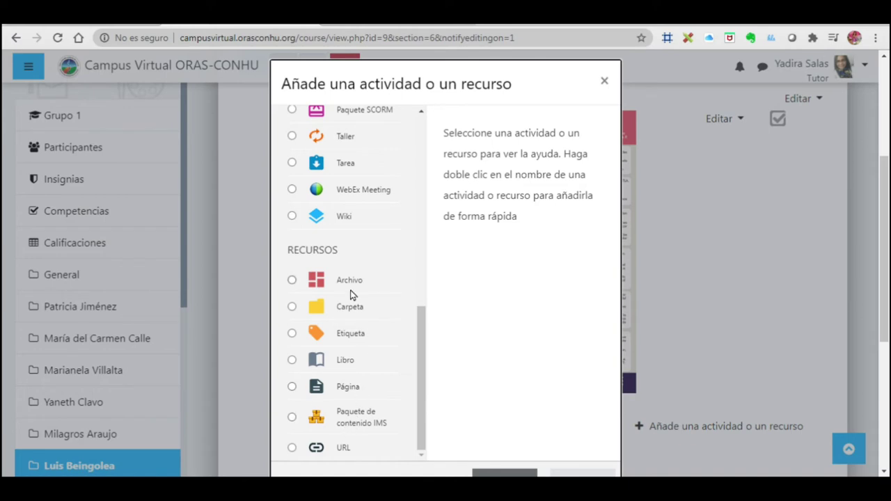
pyautogui.click(293, 282)
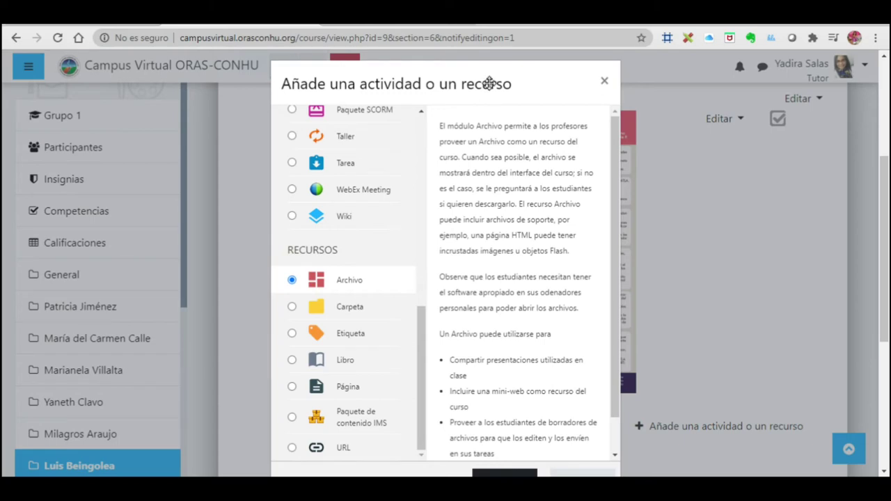
pyautogui.scroll(-1, 487, 79)
pyautogui.click(500, 463)
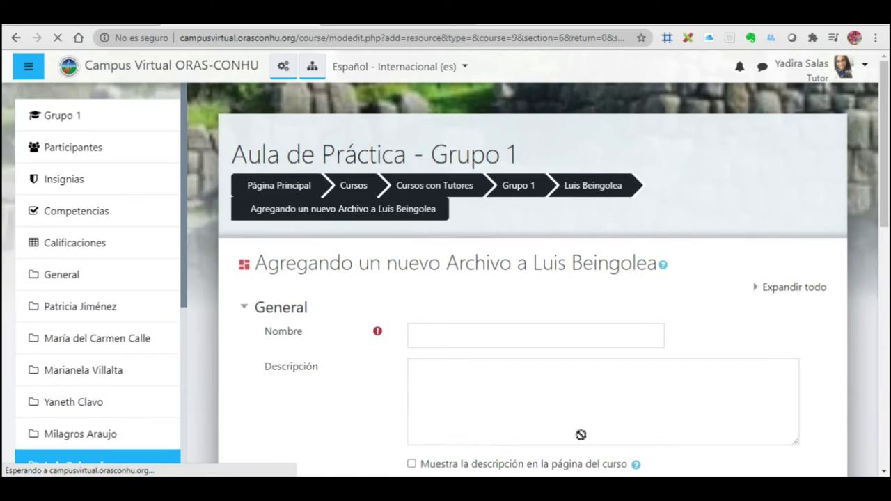
# Name the new file resource "Archivo de la actividad" and leave its description empty.
pyautogui.scroll(-1, 487, 334)
pyautogui.click(470, 310)
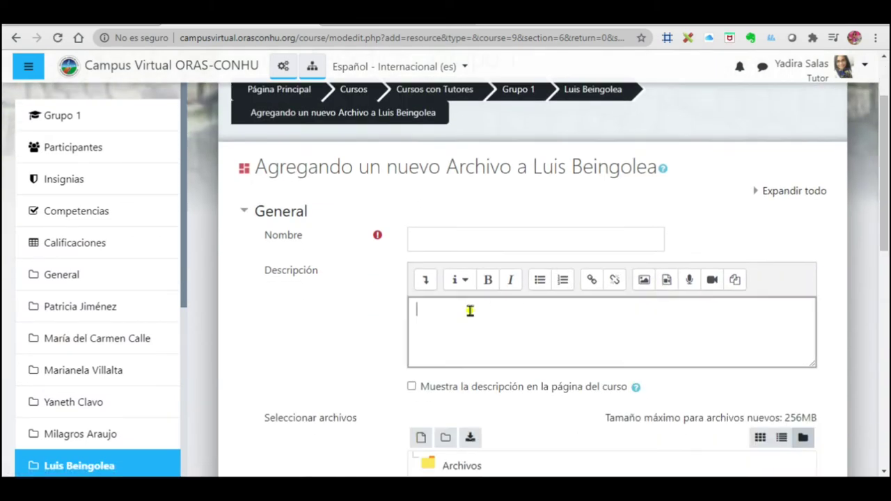
pyautogui.click(472, 238)
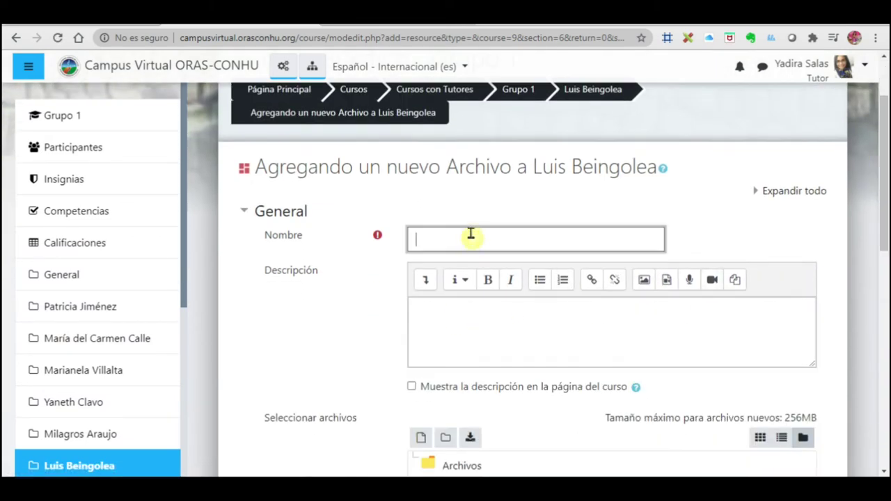
pyautogui.write('Aec')
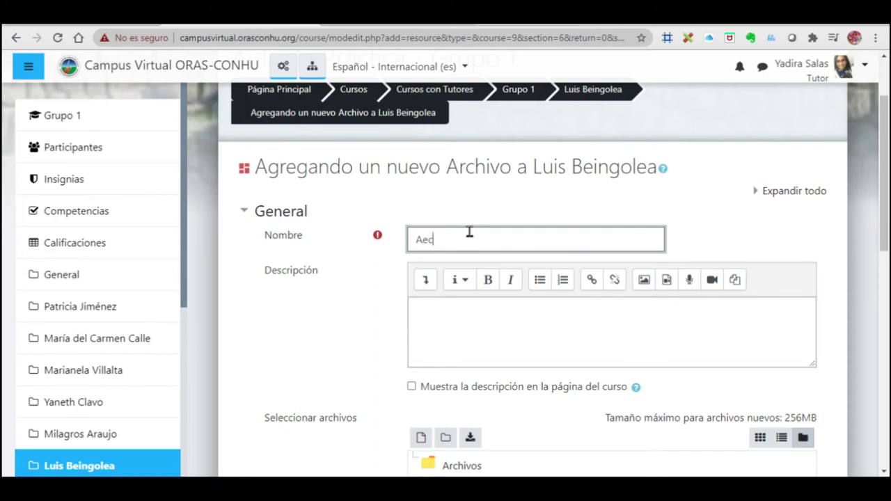
pyautogui.press('BackSpace')
pyautogui.press('BackSpace')
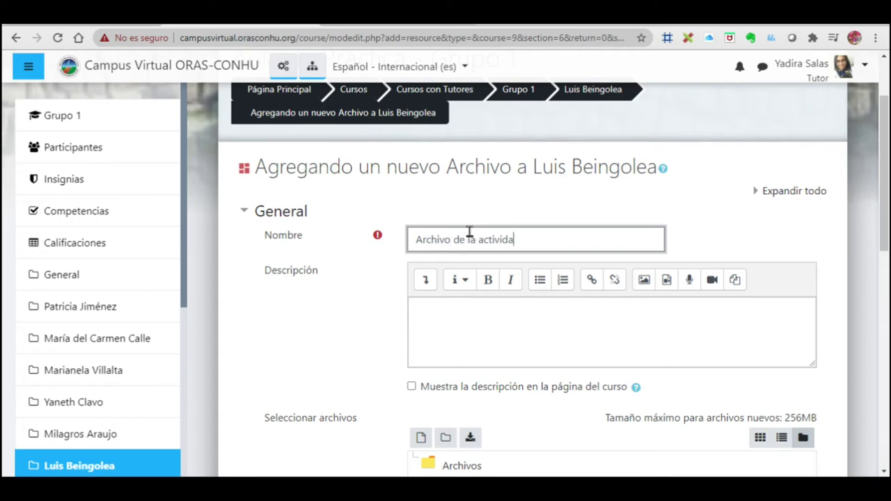
pyautogui.click(561, 338)
# Choose the practical case review PDF from the Escritorio folder as the resource's attachment.
pyautogui.scroll(-2, 886, 209)
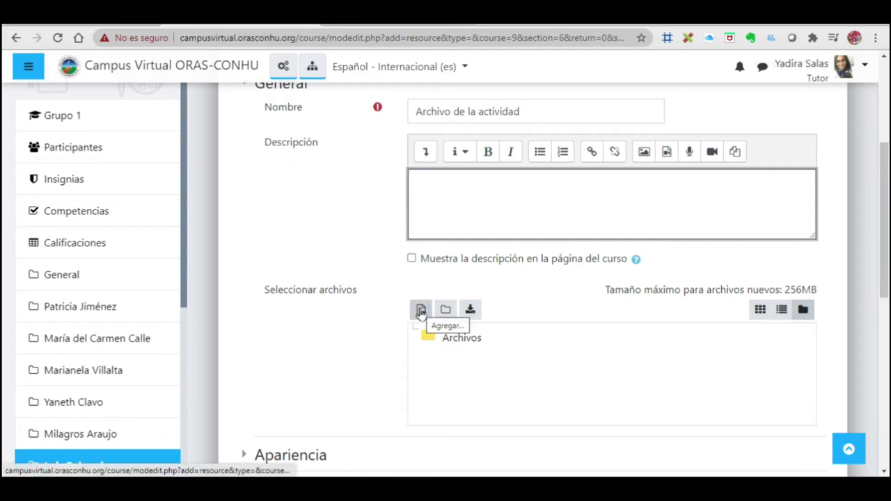
pyautogui.click(420, 311)
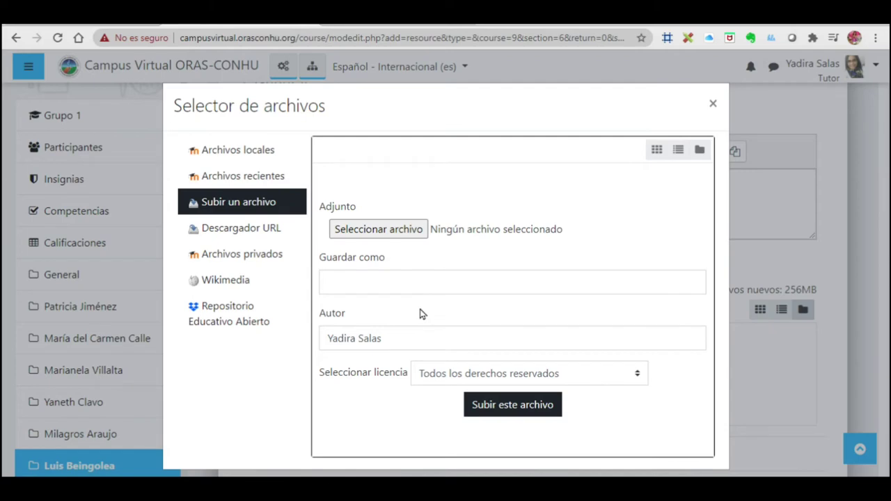
pyautogui.click(373, 233)
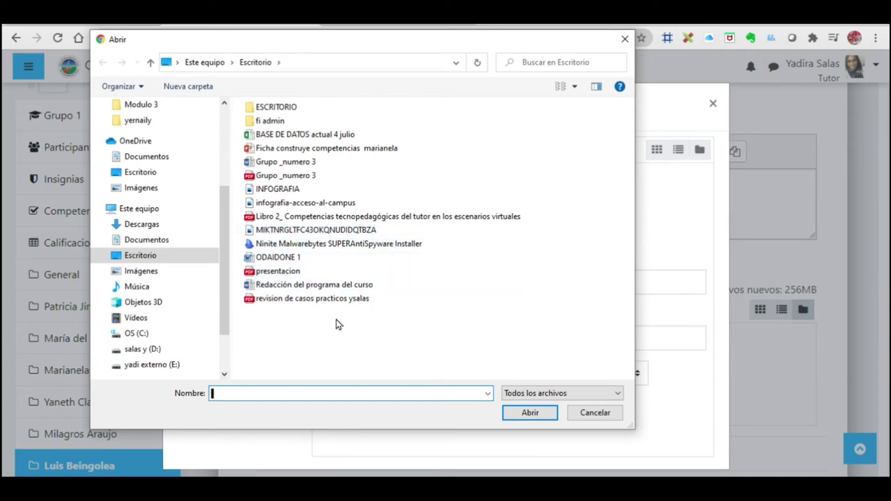
pyautogui.click(273, 301)
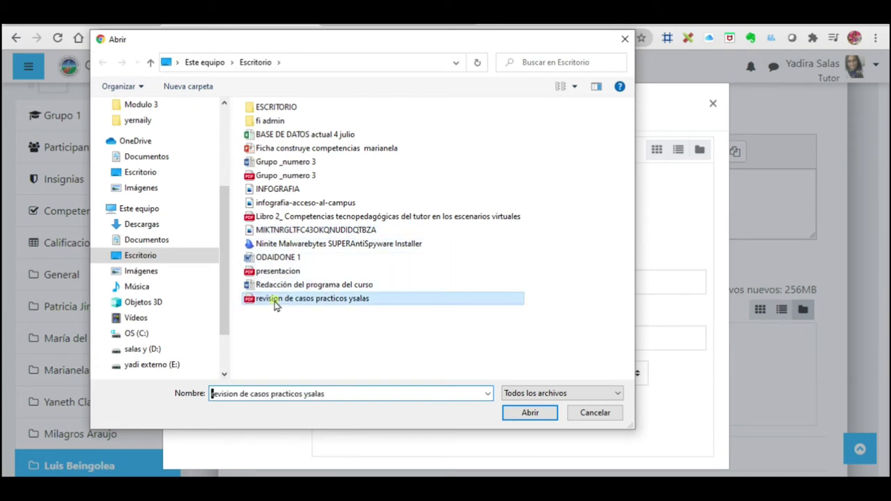
pyautogui.click(522, 414)
# Set the attachment to save as "revision de casos practicos" and upload it to the resource.
pyautogui.click(378, 279)
pyautogui.write('revisio')
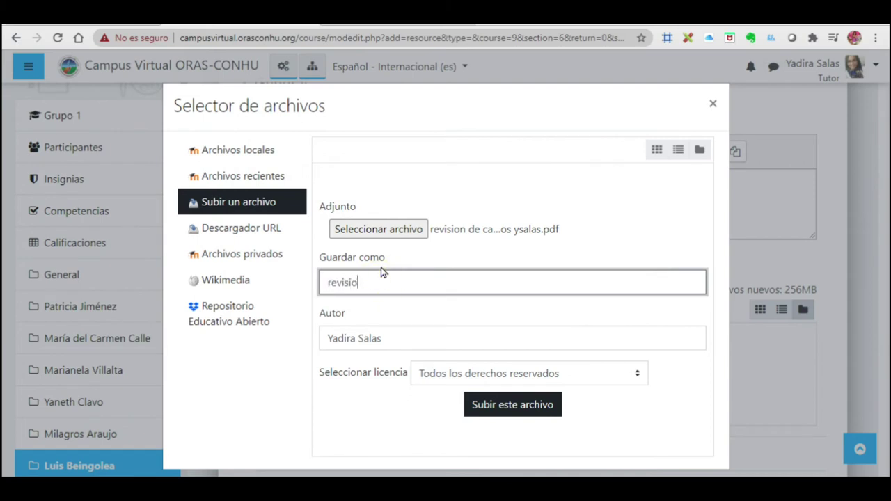
pyautogui.write('n de casos parac')
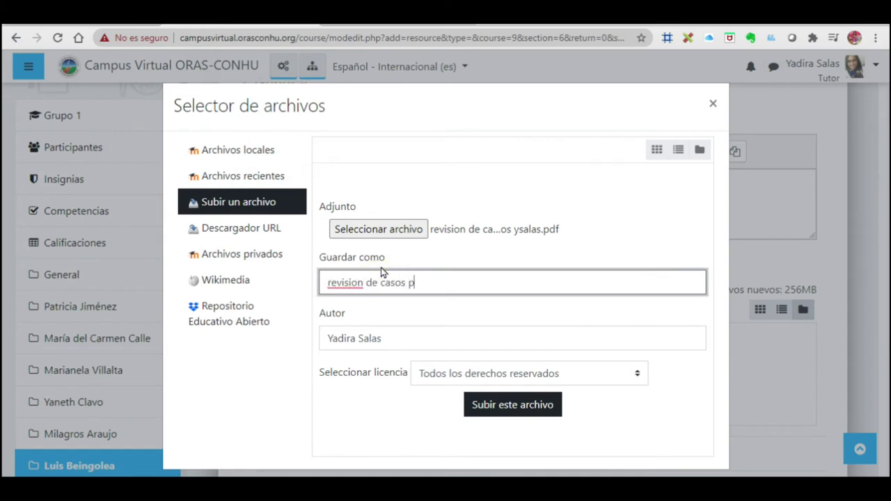
pyautogui.press('BackSpace')
pyautogui.press('BackSpace')
pyautogui.press('BackSpace')
pyautogui.press('BackSpace')
pyautogui.write('ac')
pyautogui.press('BackSpace')
pyautogui.press('BackSpace')
pyautogui.write('ractiv,co')
pyautogui.press('BackSpace')
pyautogui.press('BackSpace')
pyautogui.press('BackSpace')
pyautogui.press('BackSpace')
pyautogui.write('cos')
pyautogui.click(523, 407)
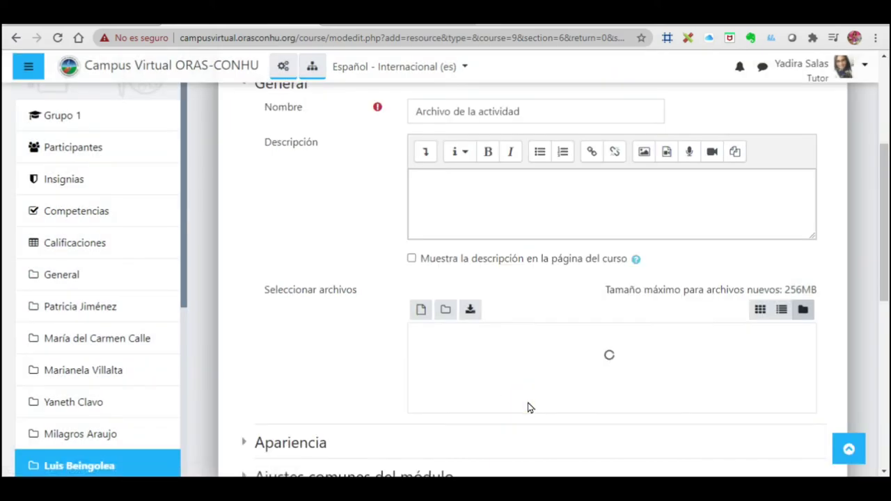
# Keep the remaining settings at their defaults, then save the file resource and display it.
pyautogui.scroll(-2, 585, 284)
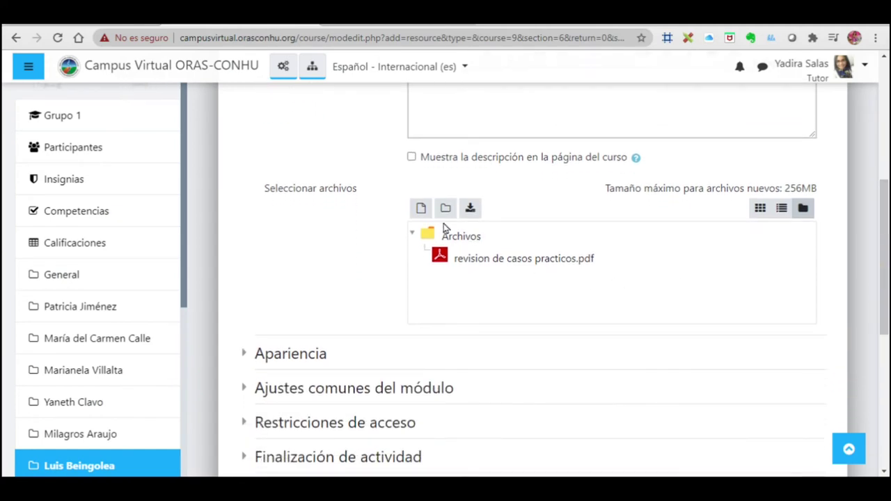
pyautogui.moveTo(881, 254); pyautogui.dragTo(882, 278)
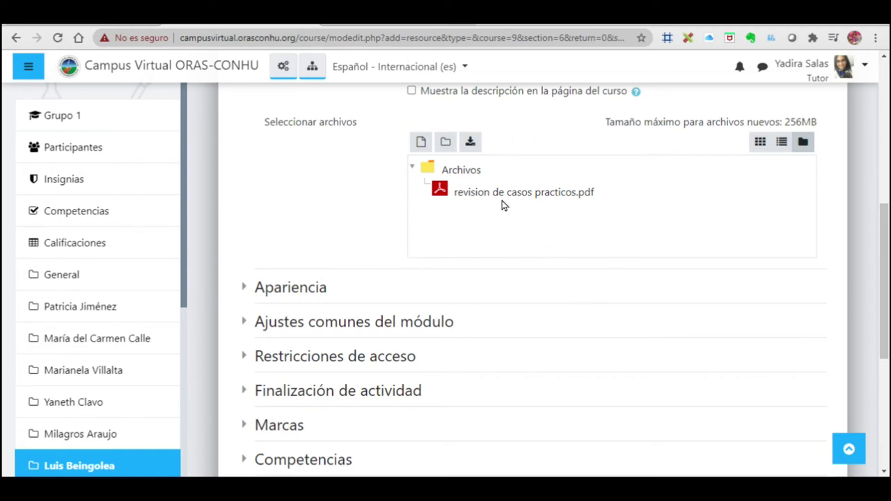
pyautogui.moveTo(884, 282); pyautogui.dragTo(884, 338)
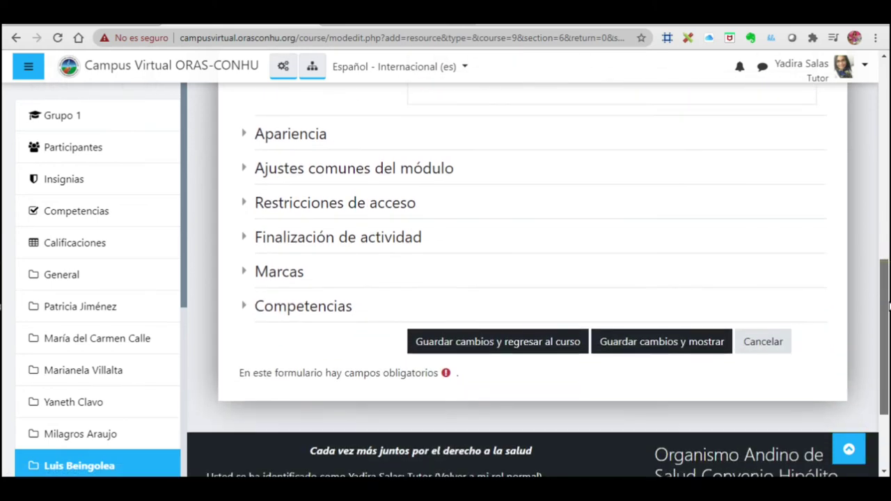
pyautogui.click(678, 346)
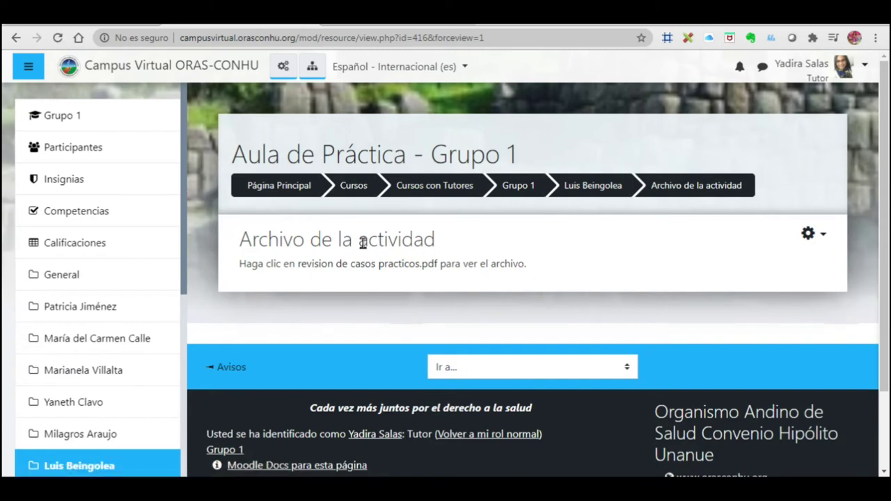
# Return to the participant's section and turn off editing to view the file resource below the infographic.
pyautogui.click(588, 190)
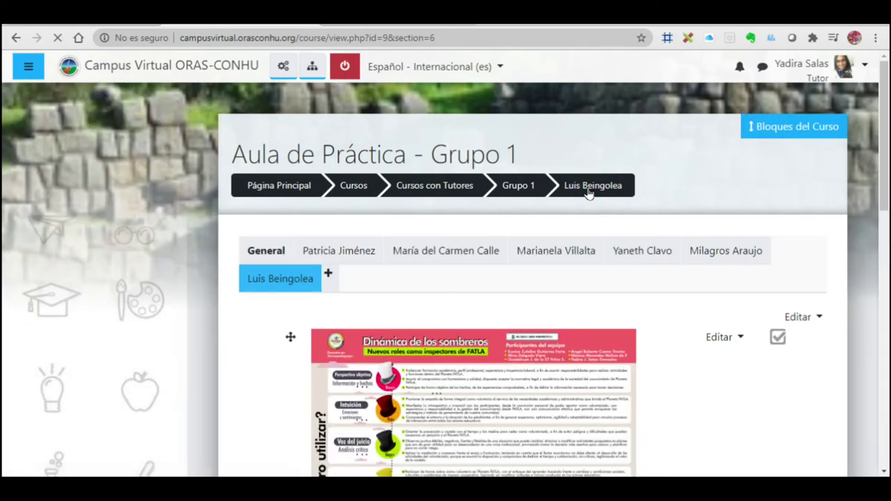
pyautogui.moveTo(889, 143); pyautogui.dragTo(887, 184)
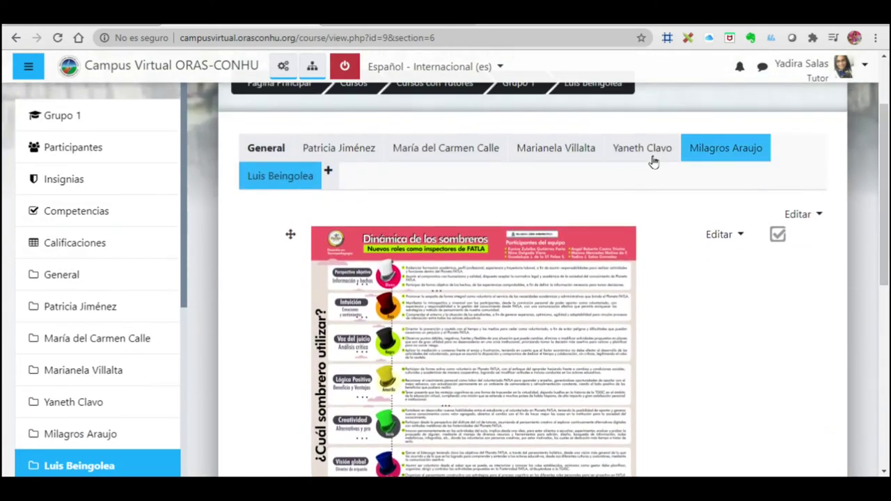
pyautogui.click(347, 68)
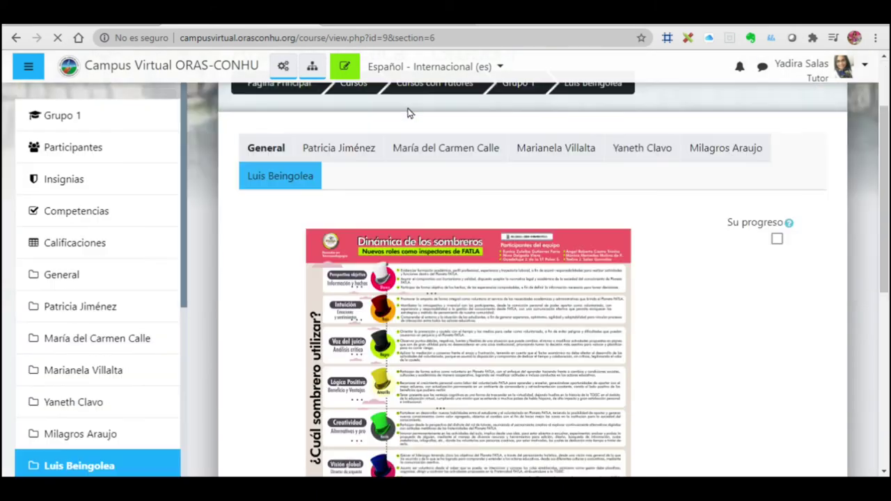
pyautogui.moveTo(888, 159); pyautogui.dragTo(887, 226)
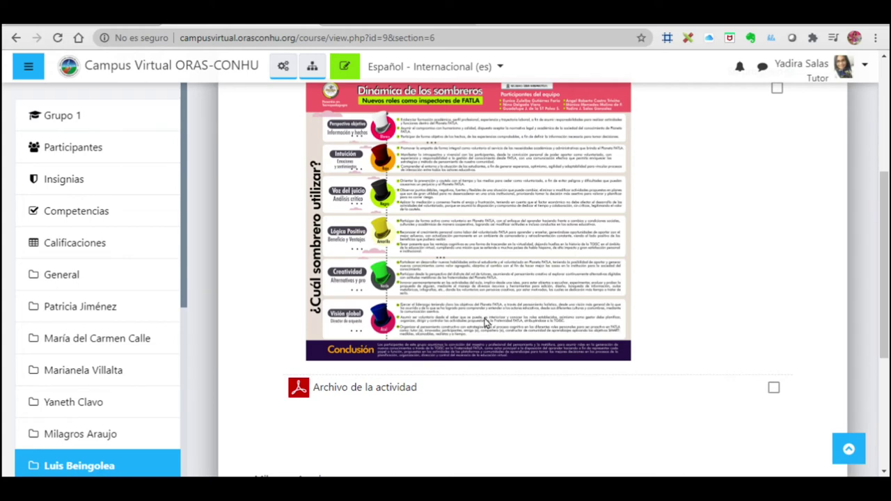
pyautogui.scroll(1, 888, 292)
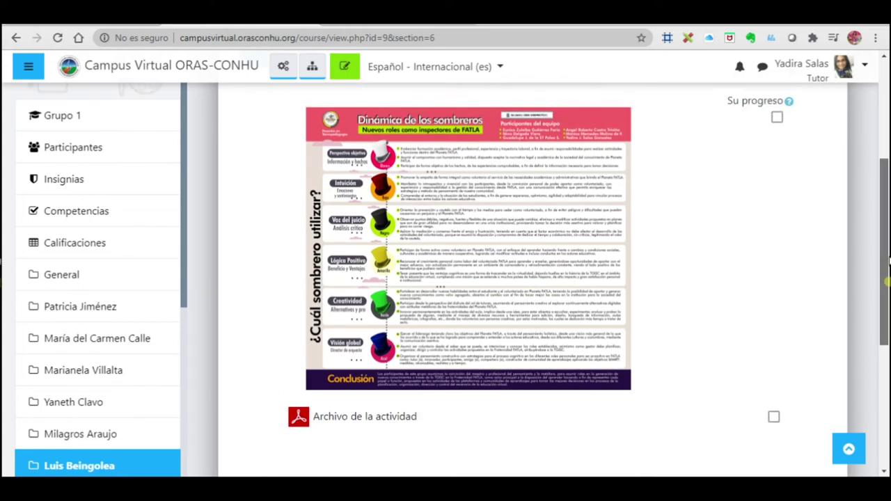
pyautogui.scroll(3, 889, 263)
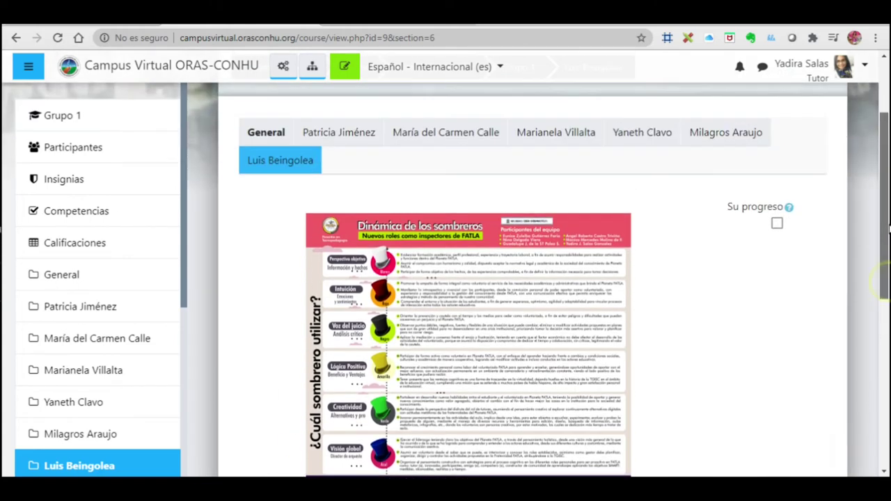
# Review the remaining resource instructions for Etapa 1 in the General section and return to the participant's section.
pyautogui.click(266, 138)
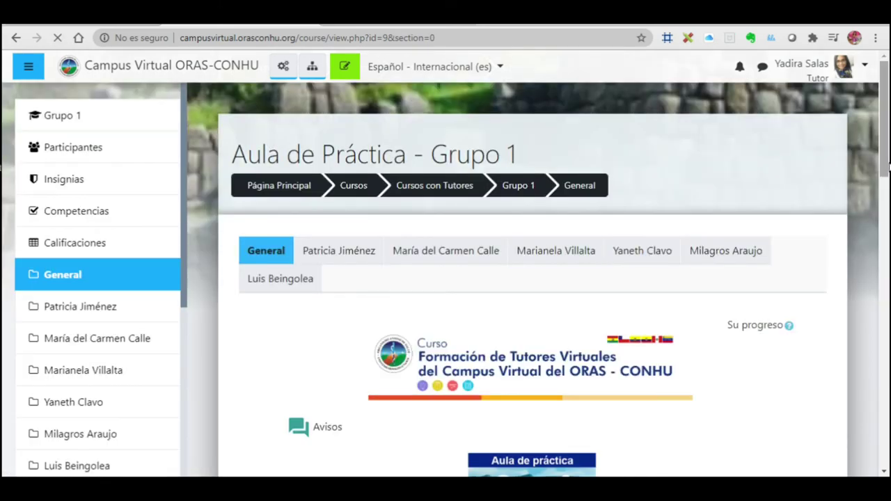
pyautogui.scroll(-8, 529, 279)
pyautogui.scroll(-1, 459, 278)
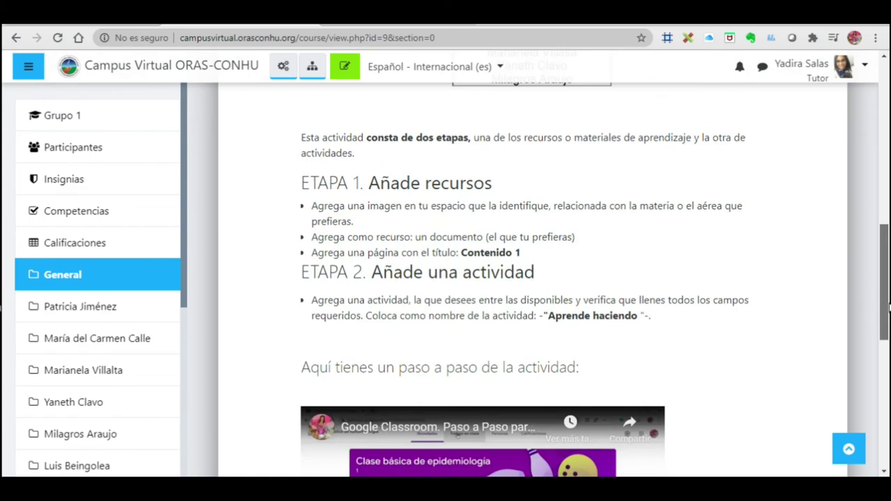
pyautogui.moveTo(404, 206); pyautogui.dragTo(456, 207)
pyautogui.click(593, 207)
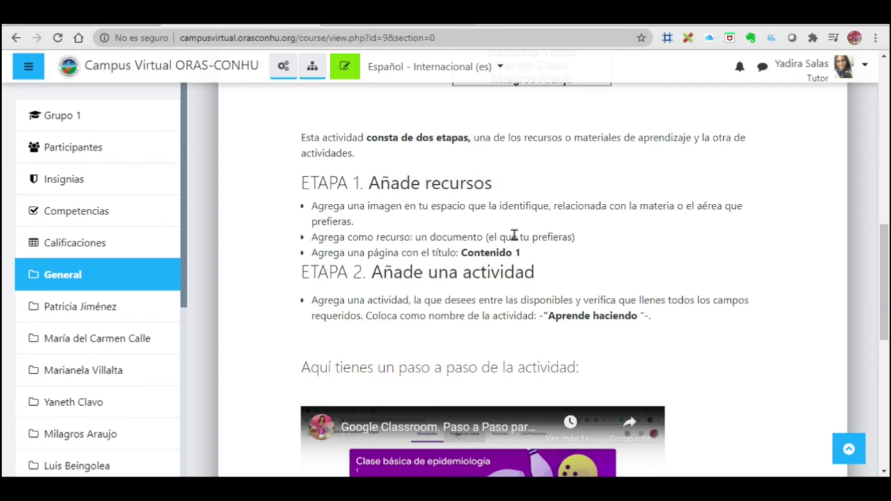
pyautogui.scroll(-1, 540, 237)
pyautogui.moveTo(313, 263); pyautogui.dragTo(410, 245)
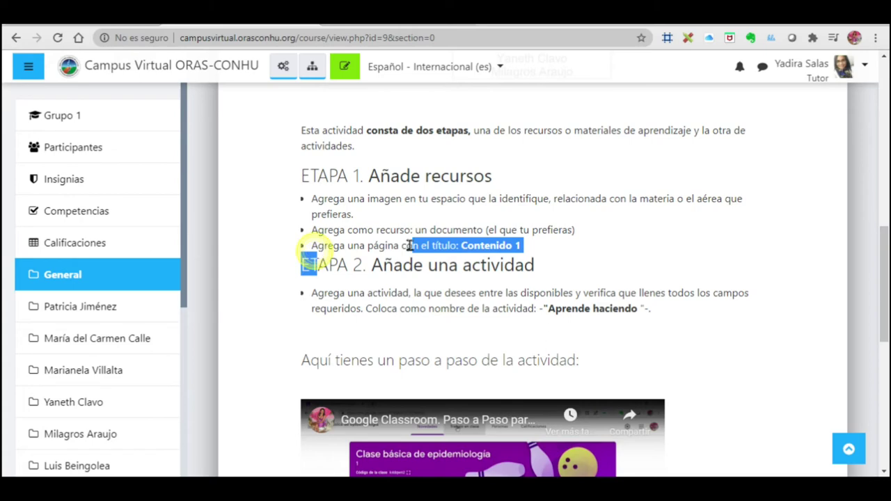
pyautogui.click(411, 245)
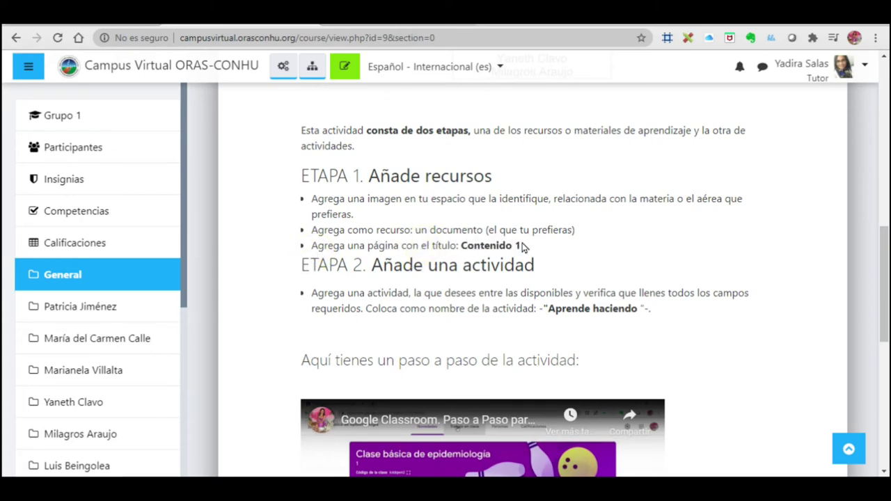
pyautogui.scroll(8, 540, 244)
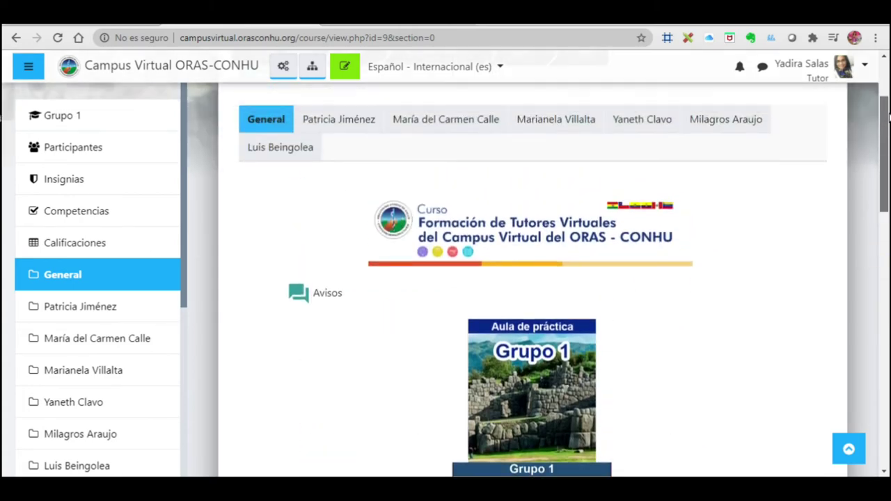
pyautogui.click(288, 167)
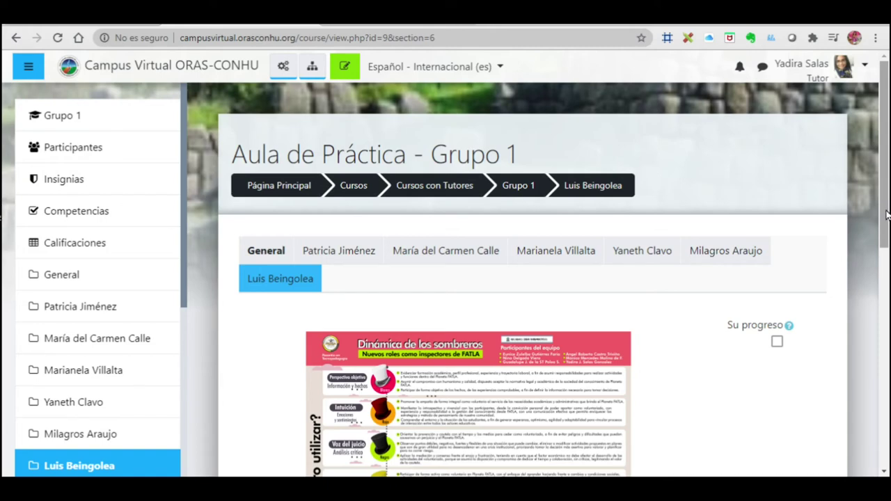
# Turn on editing in the participant's section and add a Página resource below the activity file.
pyautogui.click(340, 70)
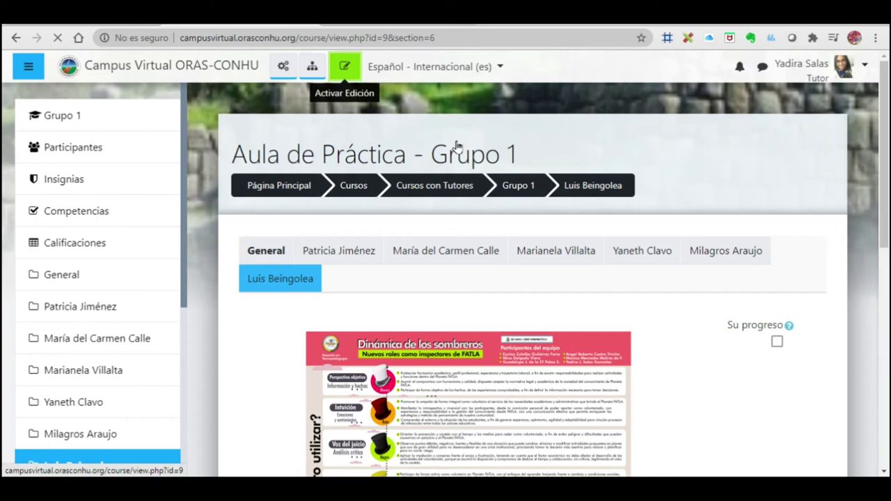
pyautogui.moveTo(886, 136); pyautogui.dragTo(884, 277)
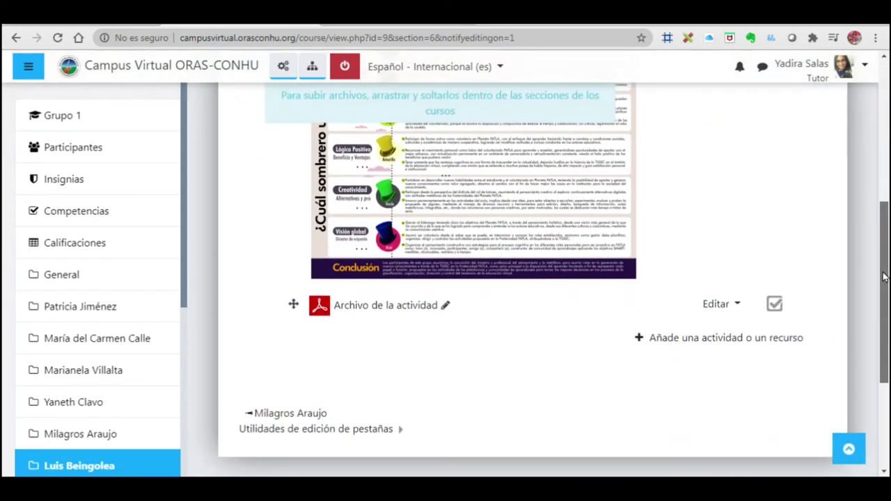
pyautogui.click(640, 344)
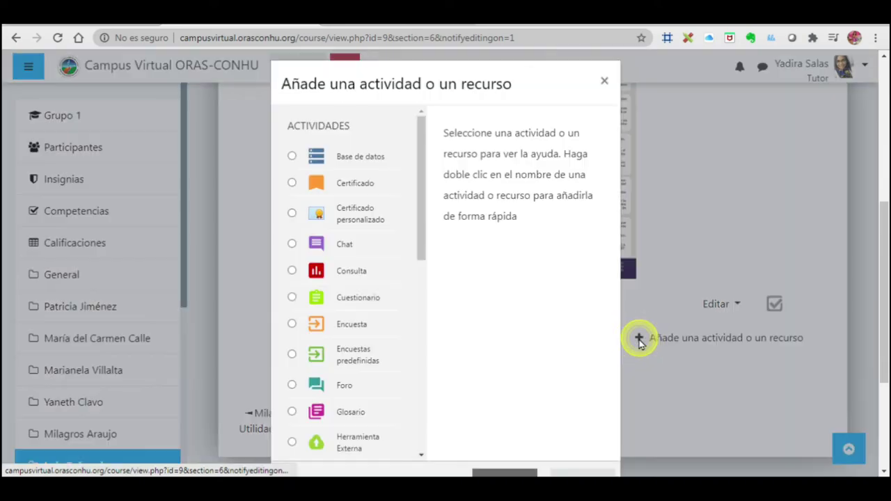
pyautogui.scroll(-1, 428, 87)
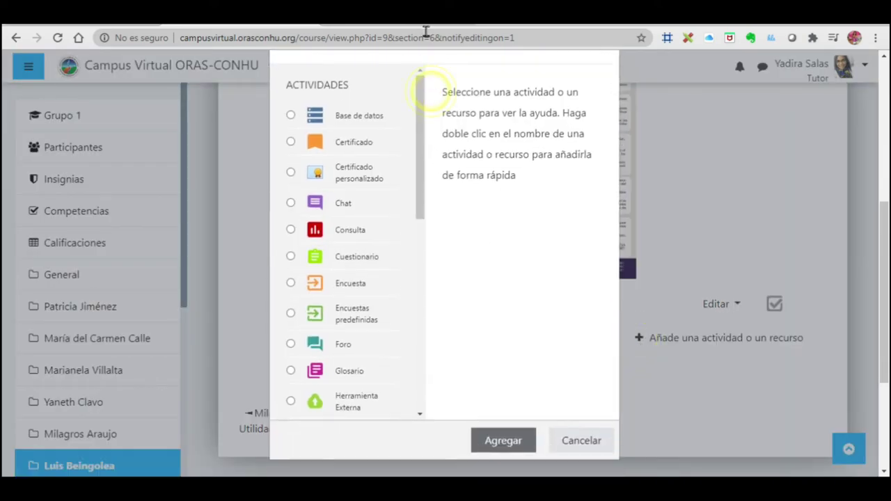
pyautogui.moveTo(420, 103); pyautogui.dragTo(367, 355)
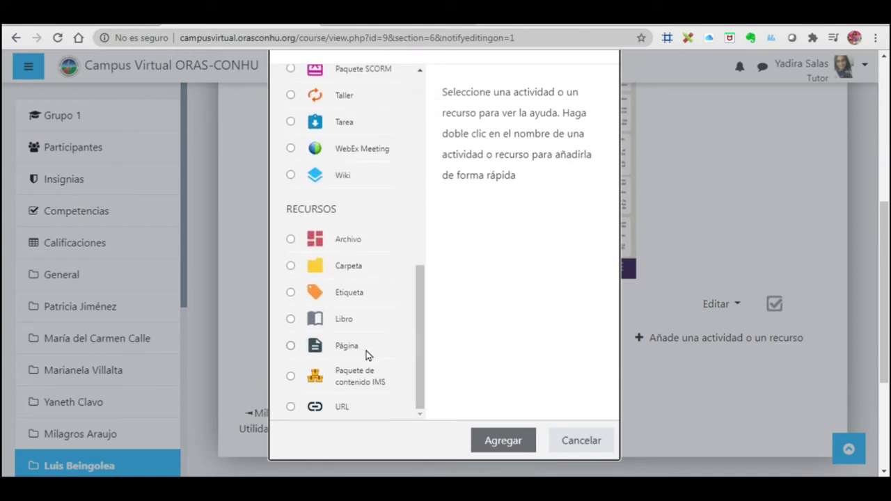
pyautogui.click(291, 345)
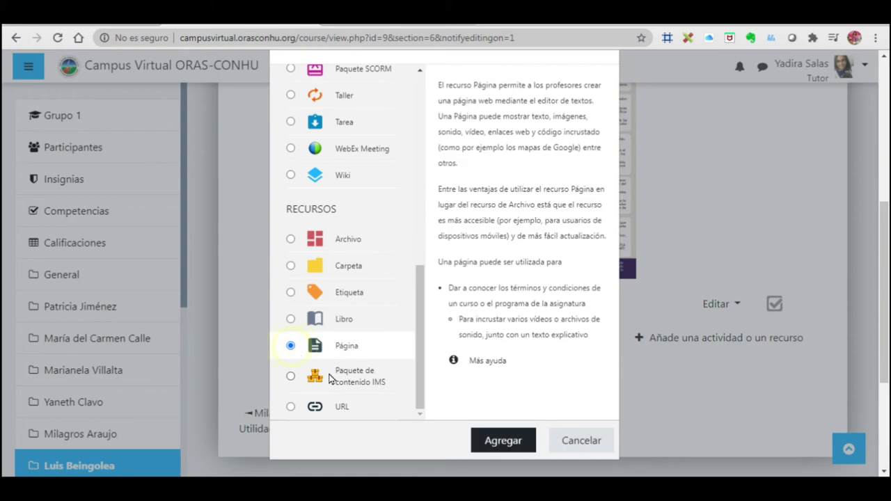
pyautogui.click(488, 440)
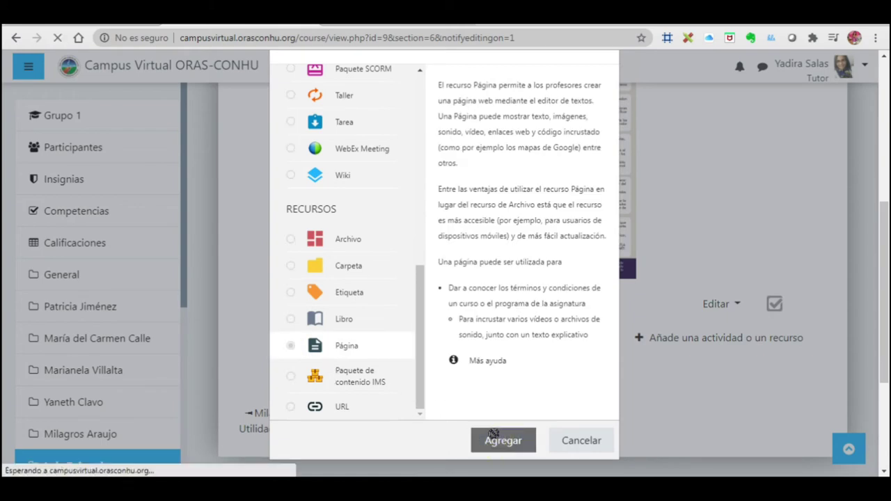
# Name the page "Contenido 1" and enter the description "Esta página contiene información del Plan Andino de Fronteras".
pyautogui.scroll(-2, 881, 149)
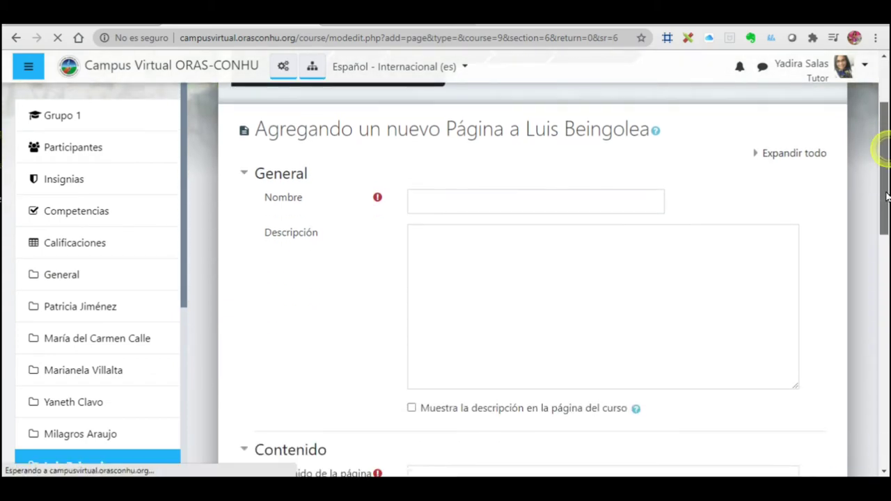
pyautogui.click(440, 196)
pyautogui.click(440, 197)
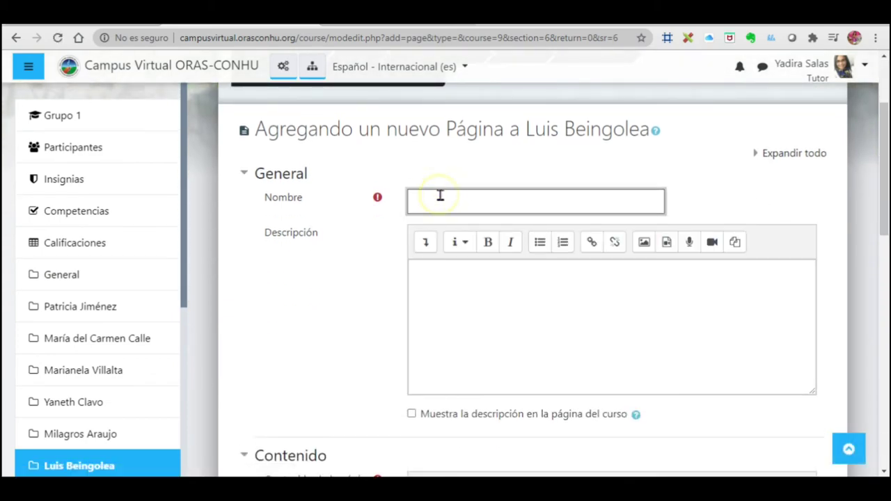
pyautogui.write('c')
pyautogui.click(500, 281)
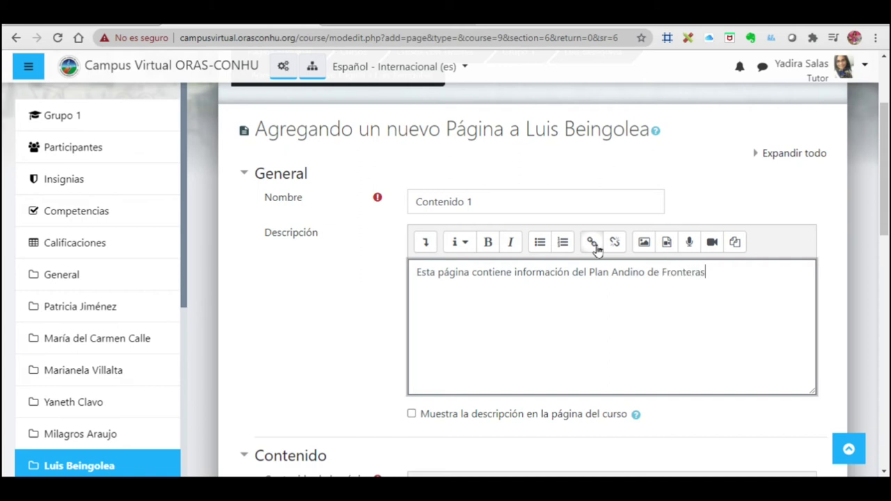
# Copy the Plan Andino de Salud en Fronteras introduction and bullet list from the ORAS-CONHU website into the page content.
pyautogui.scroll(-4, 597, 279)
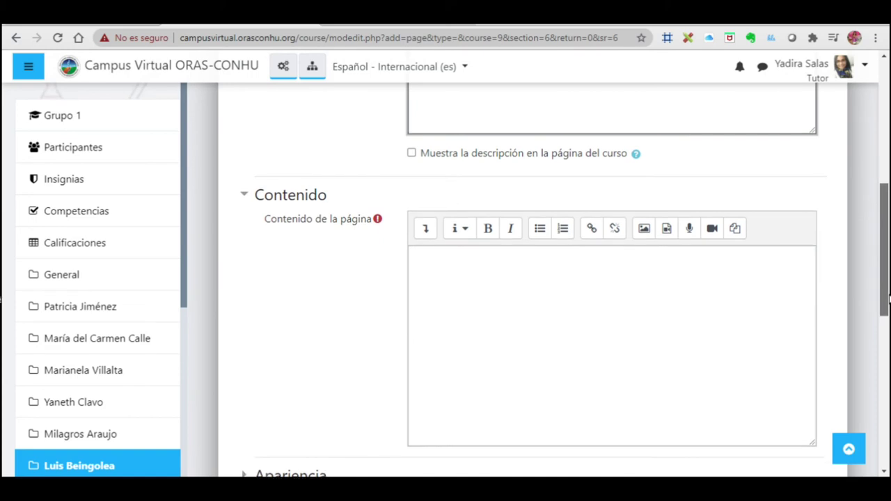
pyautogui.scroll(-1, 613, 313)
pyautogui.click(632, 355)
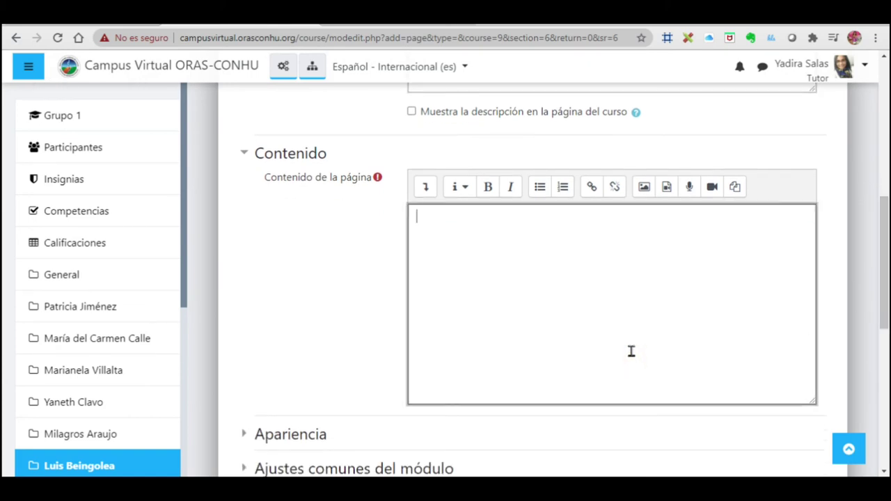
pyautogui.hotkey('ctrl', 'Tab')
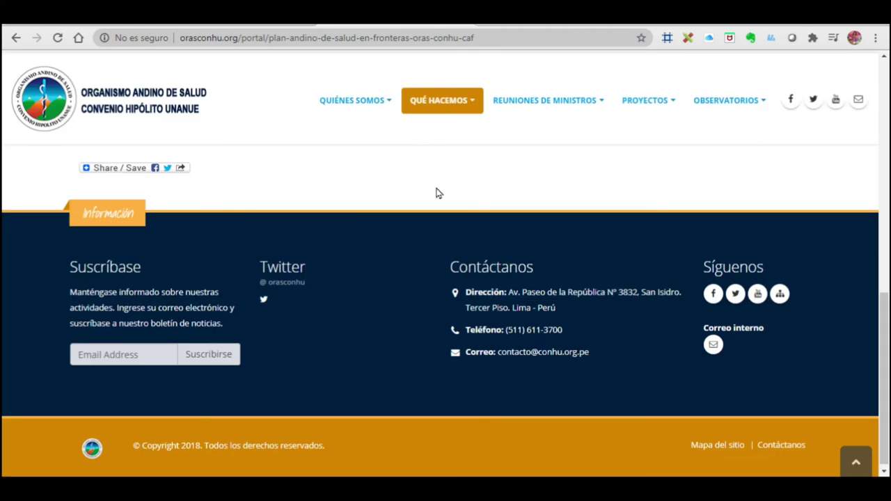
pyautogui.moveTo(884, 314); pyautogui.dragTo(882, 96)
pyautogui.moveTo(79, 216); pyautogui.dragTo(536, 425)
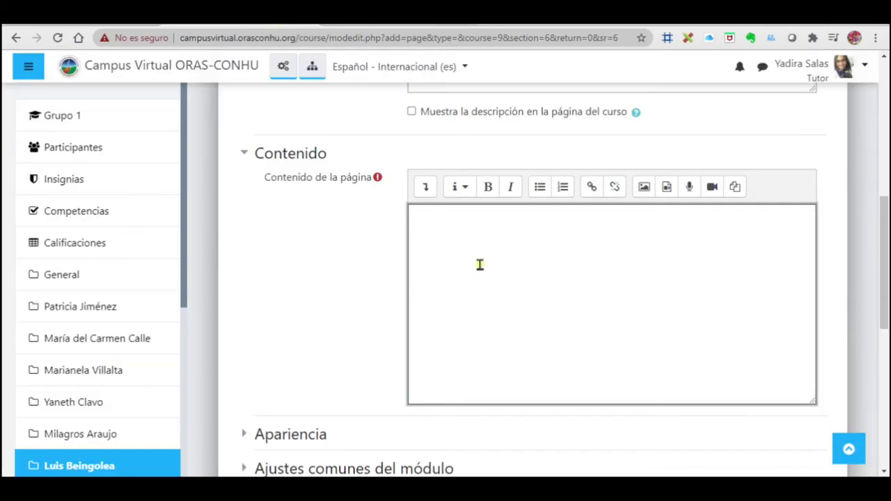
pyautogui.click(477, 263)
pyautogui.hotkey('ctrl', 'v')
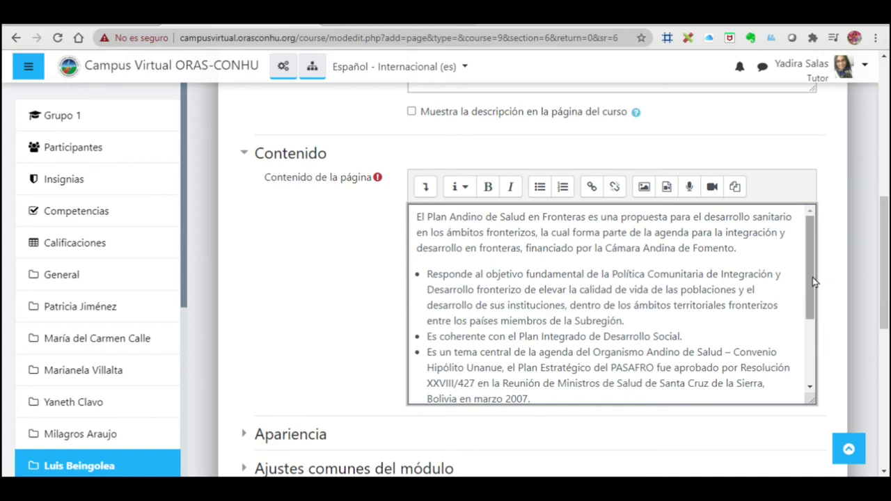
# Check the end of the pasted text and enlarge the page content box to show more of it.
pyautogui.moveTo(811, 281); pyautogui.dragTo(820, 390)
pyautogui.moveTo(884, 310); pyautogui.dragTo(881, 354)
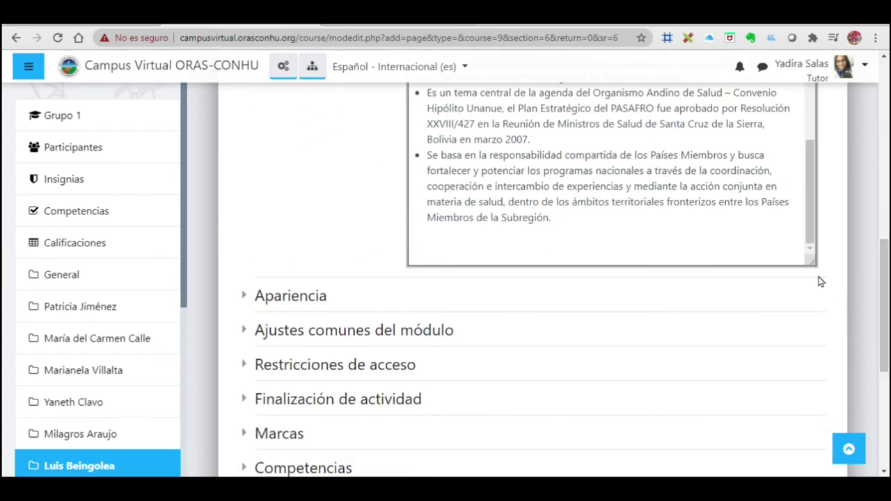
pyautogui.moveTo(813, 265); pyautogui.dragTo(842, 357)
pyautogui.moveTo(884, 306)
pyautogui.mouseDown()
pyautogui.moveTo(884, 250)
pyautogui.moveTo(884, 289)
pyautogui.mouseUp()
pyautogui.click(448, 367)
pyautogui.moveTo(884, 321); pyautogui.dragTo(882, 293)
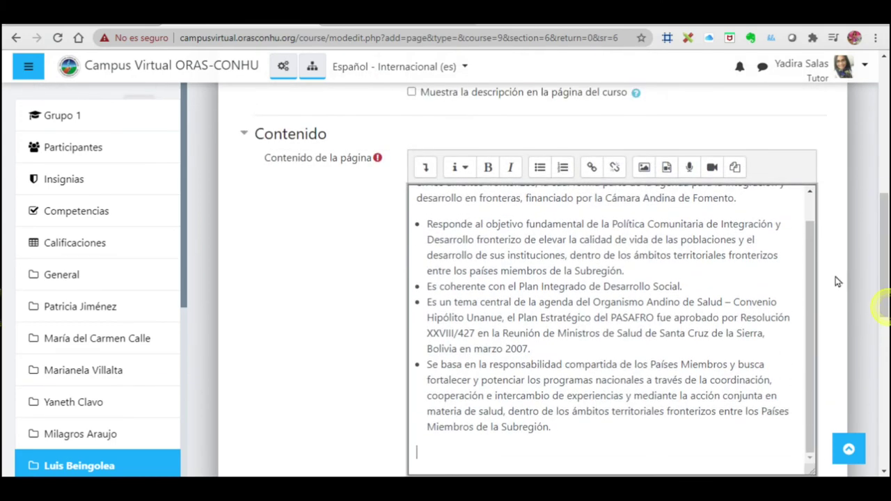
# Show the content editor's full set of formatting tools and review the page's name, description and content.
pyautogui.click(424, 168)
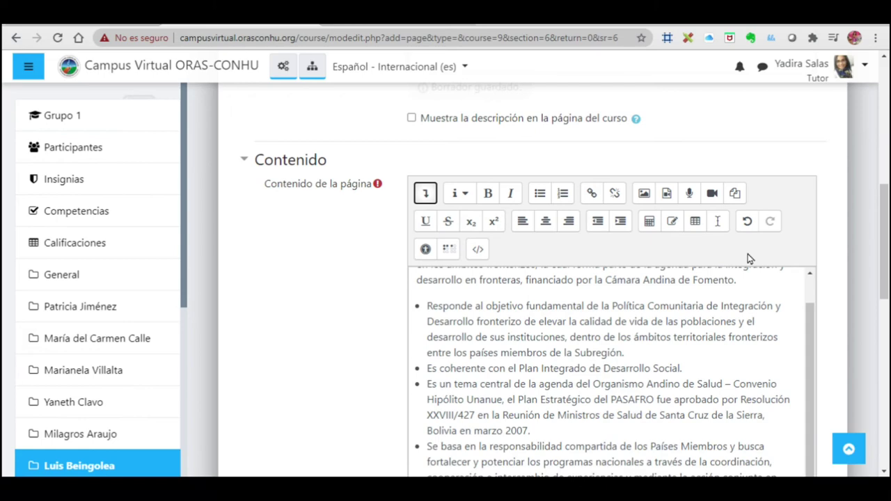
pyautogui.moveTo(806, 311); pyautogui.dragTo(806, 299)
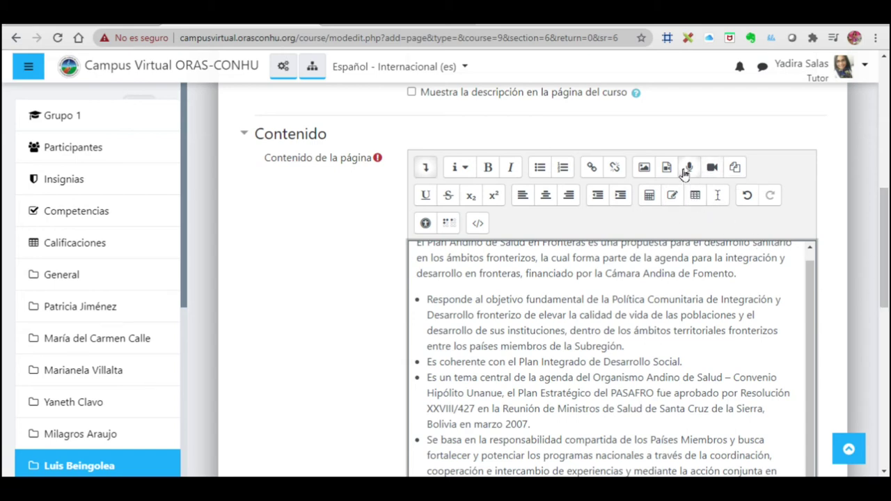
pyautogui.moveTo(885, 235); pyautogui.dragTo(886, 269)
pyautogui.moveTo(816, 307); pyautogui.dragTo(814, 297)
pyautogui.moveTo(881, 275); pyautogui.dragTo(882, 181)
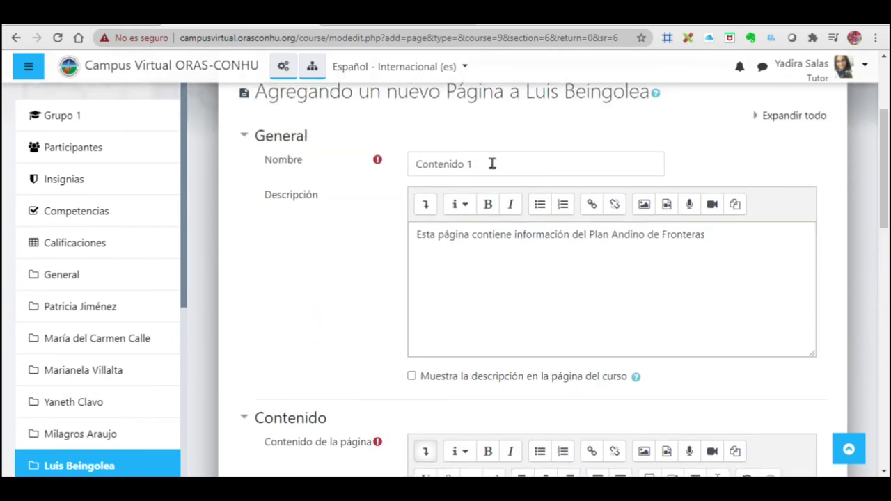
pyautogui.moveTo(883, 174); pyautogui.dragTo(883, 271)
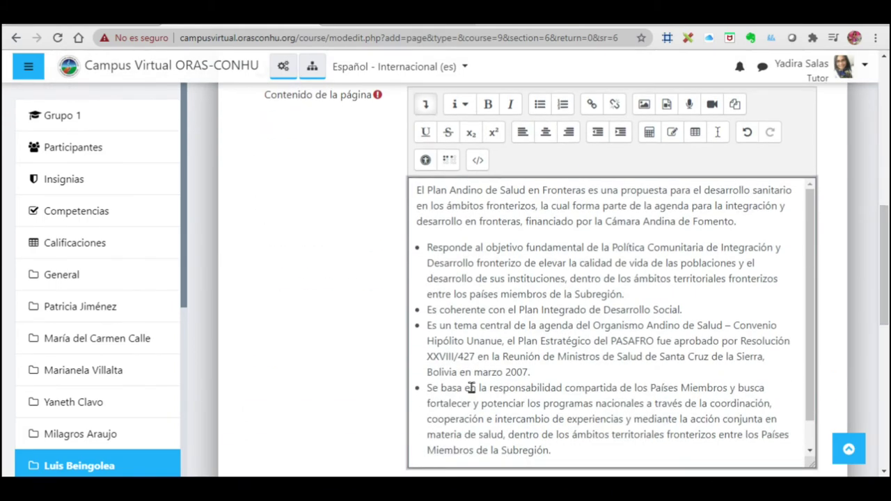
# Keep the remaining page settings at their defaults, then save the page and display it.
pyautogui.moveTo(883, 264); pyautogui.dragTo(883, 362)
pyautogui.click(641, 404)
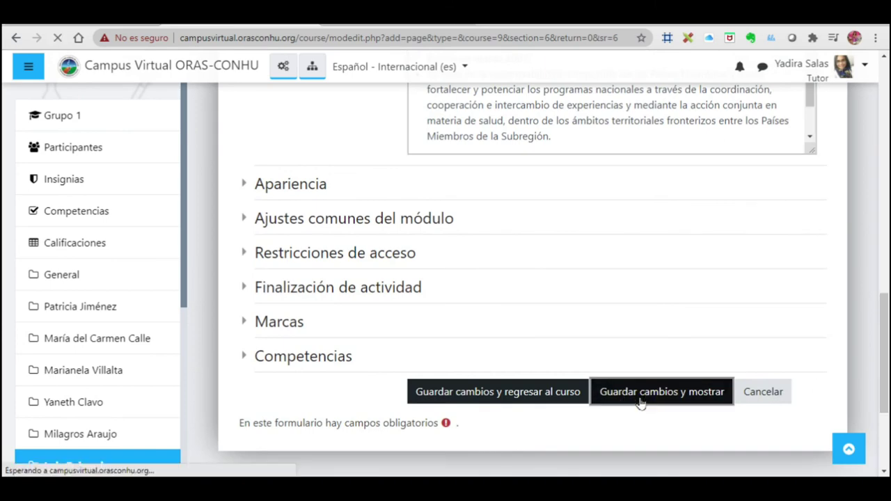
pyautogui.scroll(-2, 703, 217)
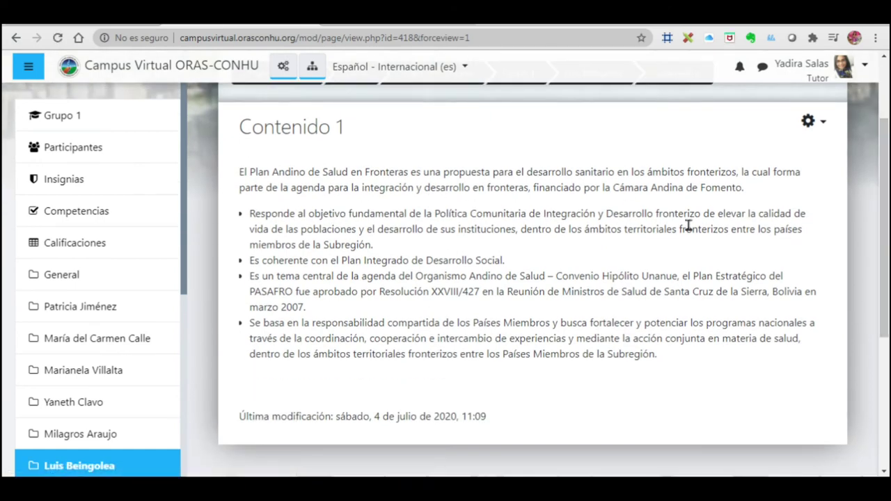
pyautogui.scroll(2, 855, 291)
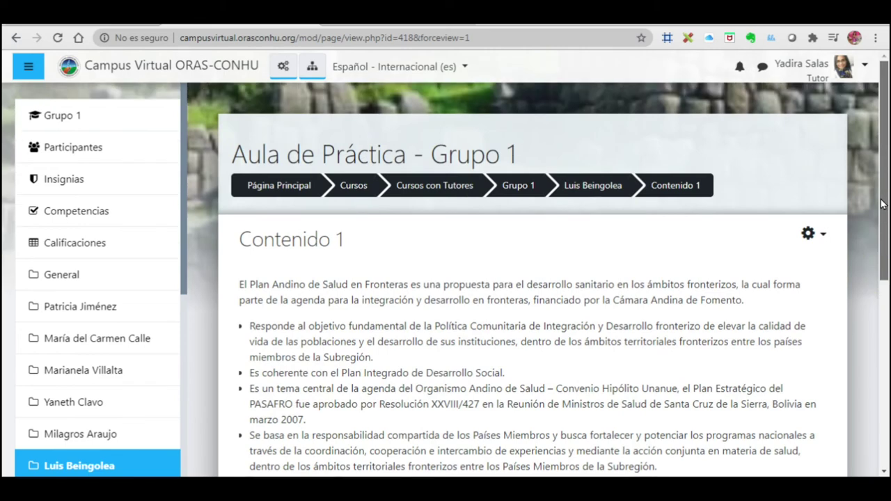
# Return to the participant's section and turn off editing to view the page below the activity file.
pyautogui.click(600, 189)
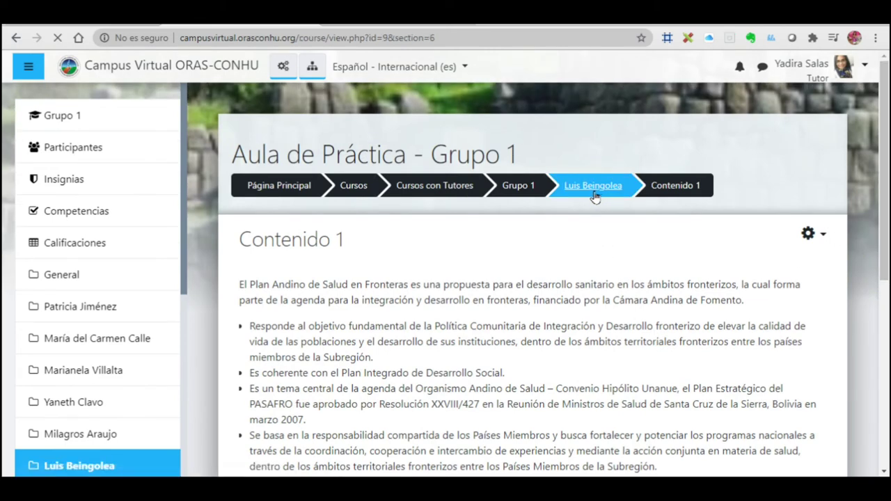
pyautogui.moveTo(888, 143); pyautogui.dragTo(888, 234)
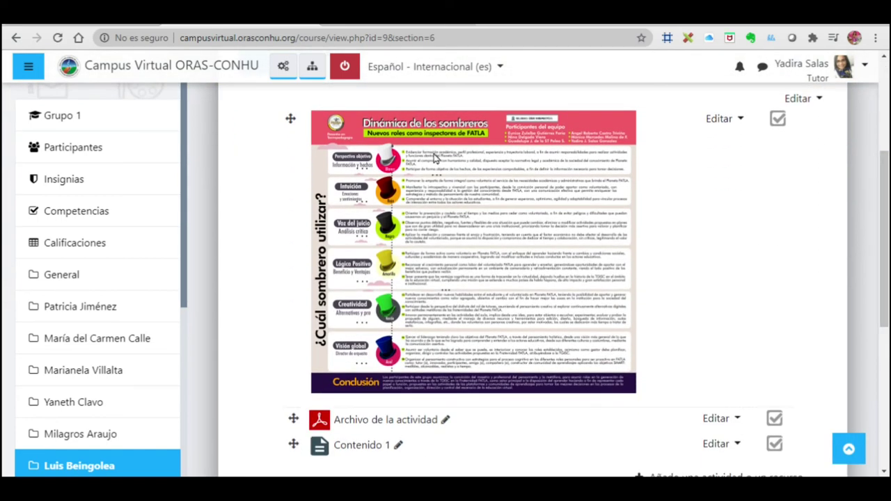
pyautogui.moveTo(888, 248); pyautogui.dragTo(887, 293)
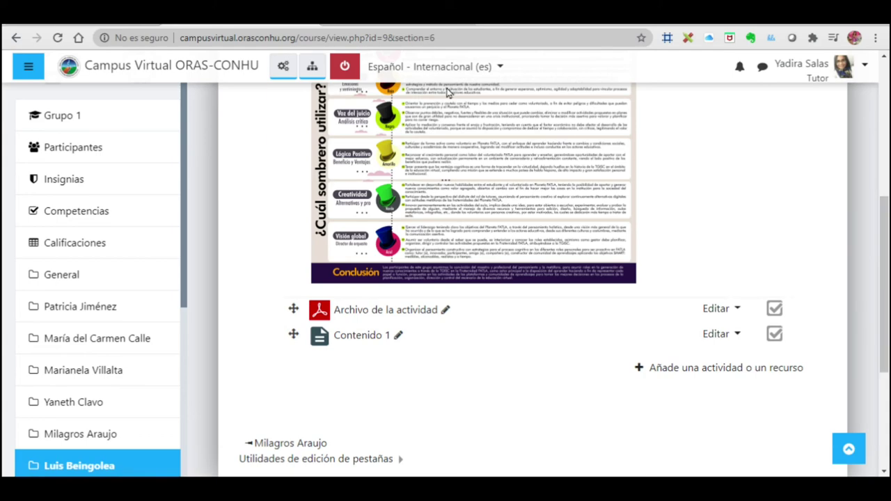
pyautogui.click(353, 66)
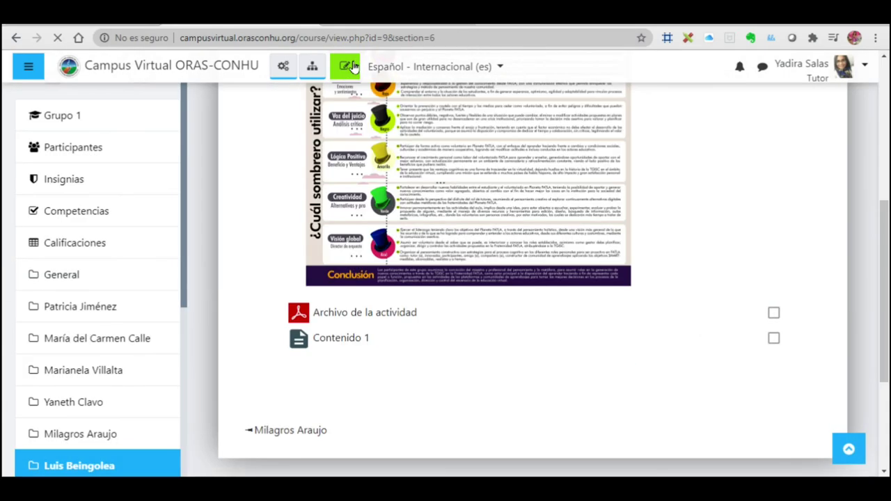
pyautogui.moveTo(883, 341); pyautogui.dragTo(887, 245)
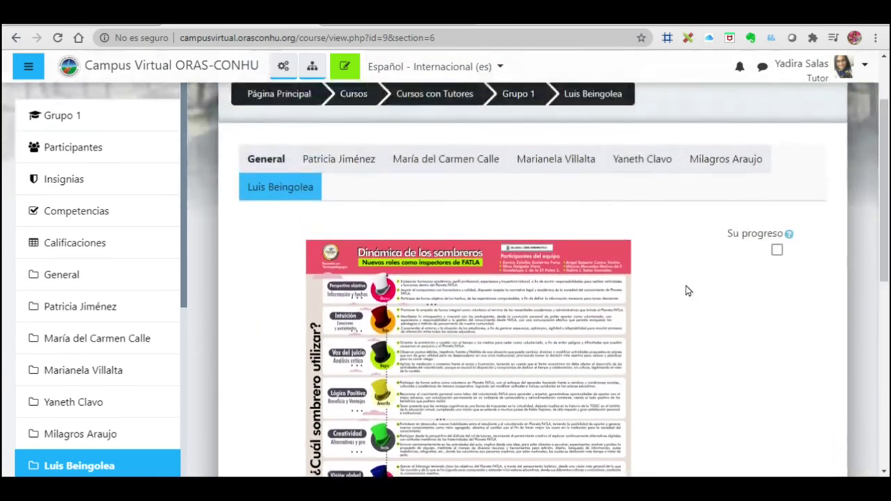
# Review the Etapa 2 instructions and the required activity name in the General section.
pyautogui.click(266, 160)
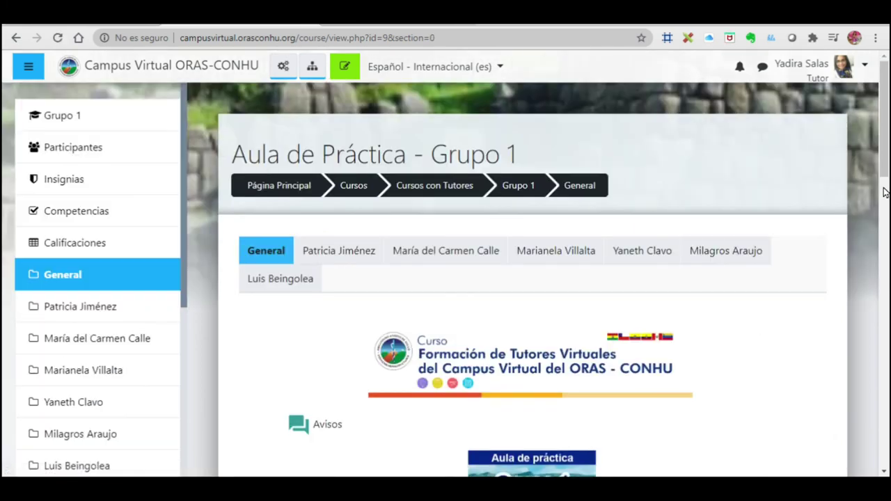
pyautogui.scroll(-1, 887, 139)
pyautogui.moveTo(888, 137); pyautogui.dragTo(887, 331)
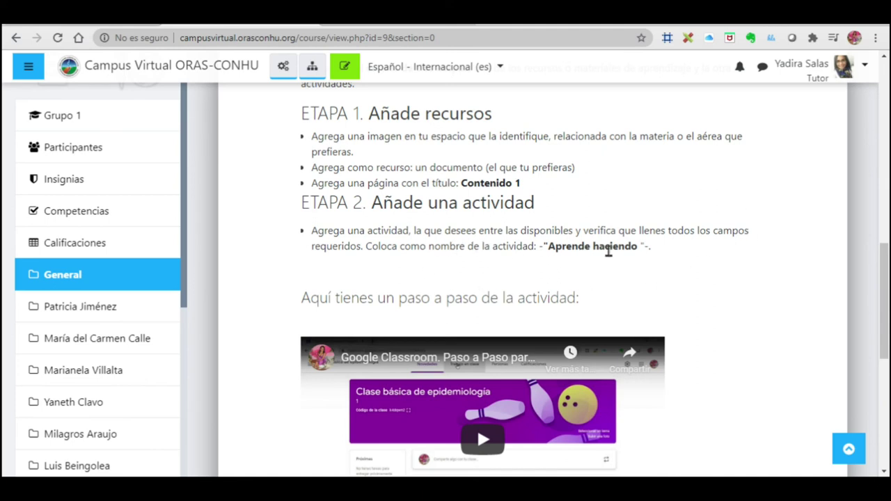
pyautogui.moveTo(655, 248); pyautogui.dragTo(547, 248)
pyautogui.click(679, 262)
pyautogui.moveTo(887, 267); pyautogui.dragTo(878, 138)
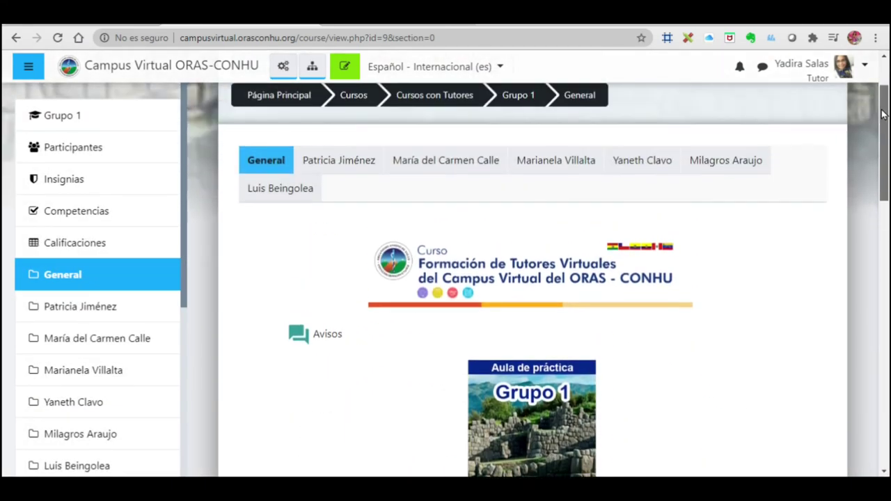
# Open the last participant's section of the course and turn on editing.
pyautogui.click(293, 187)
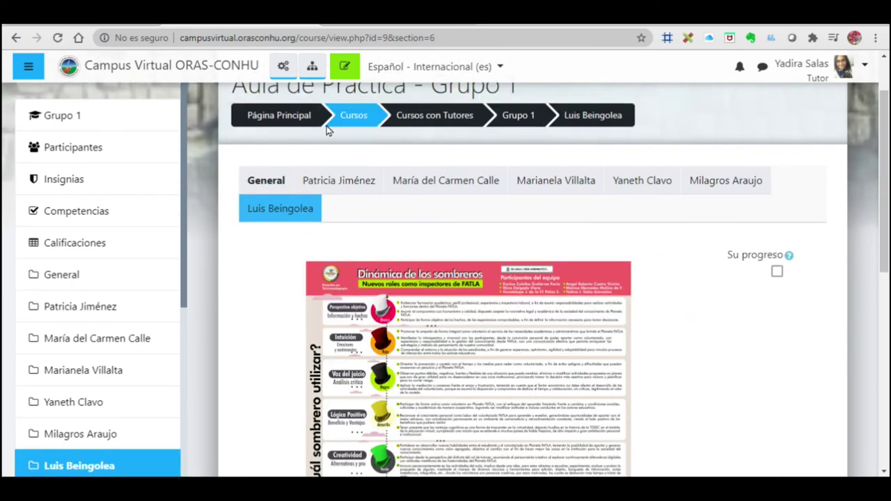
pyautogui.click(345, 70)
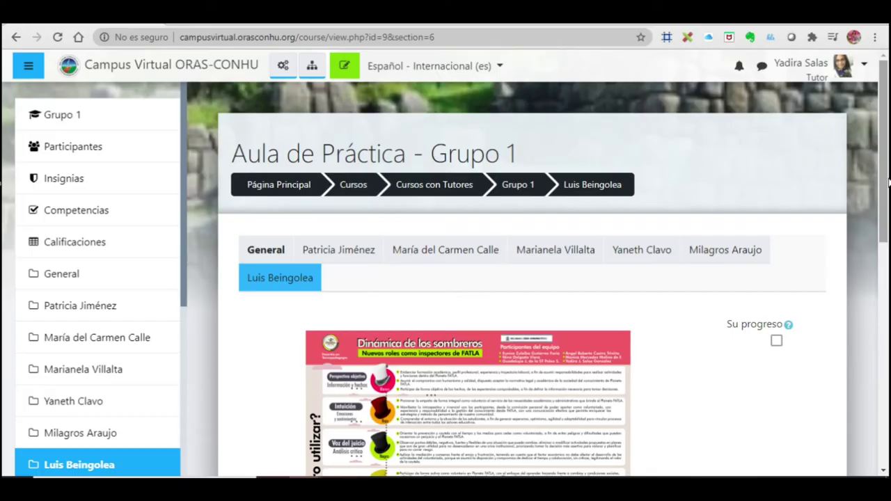
pyautogui.moveTo(888, 182)
pyautogui.mouseDown()
pyautogui.moveTo(888, 204)
pyautogui.moveTo(888, 180)
pyautogui.mouseUp()
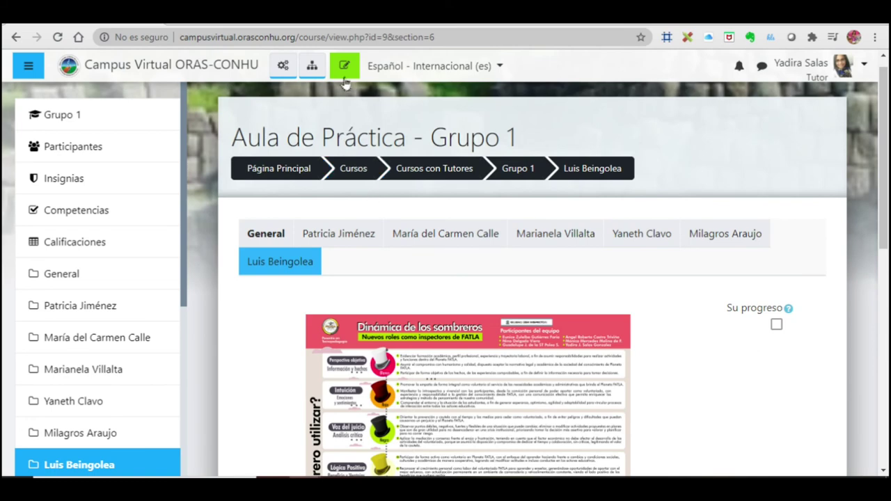
pyautogui.click(346, 76)
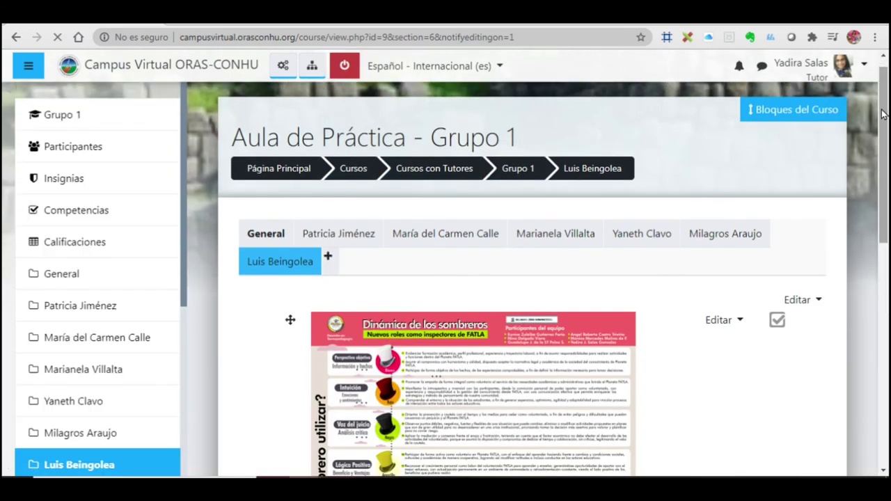
# Add a new Tarea activity to the end of the participant's section, below Contenido 1.
pyautogui.moveTo(885, 111); pyautogui.dragTo(883, 264)
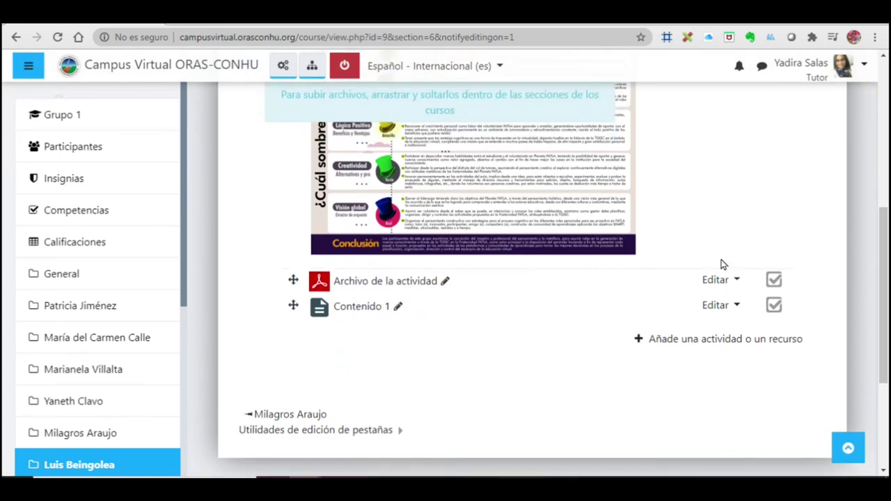
pyautogui.click(640, 345)
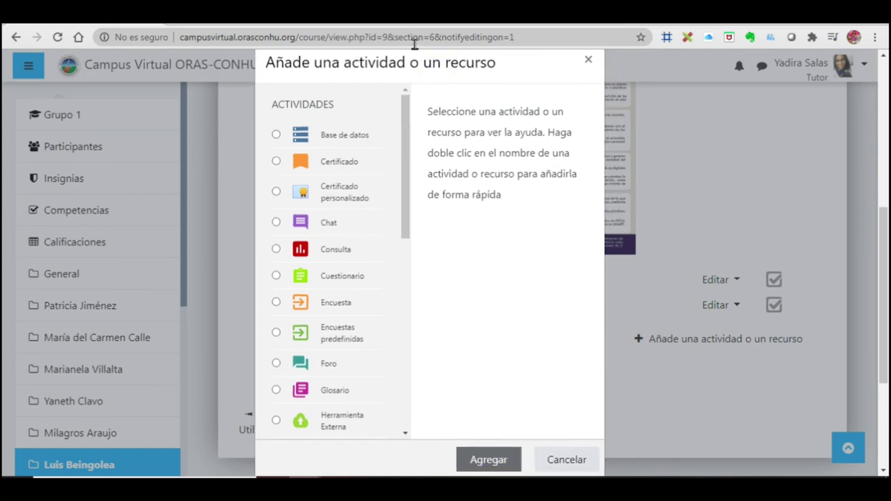
pyautogui.moveTo(405, 130); pyautogui.dragTo(404, 289)
pyautogui.click(277, 298)
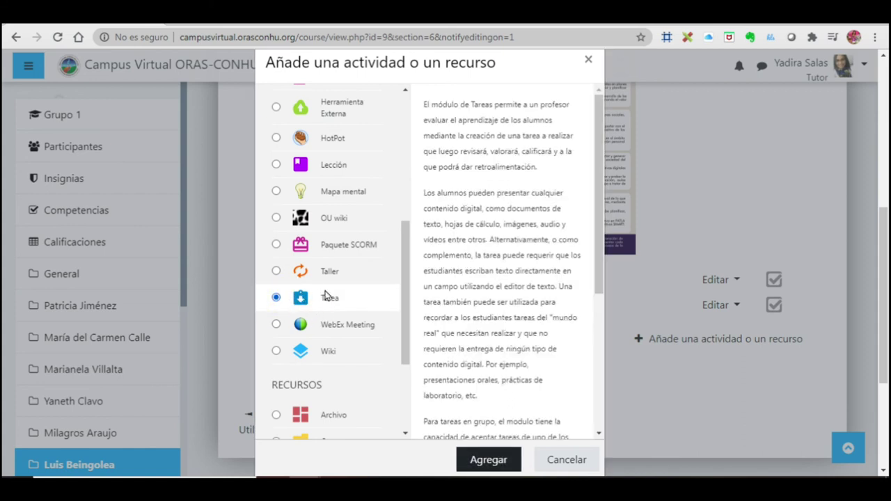
pyautogui.click(495, 465)
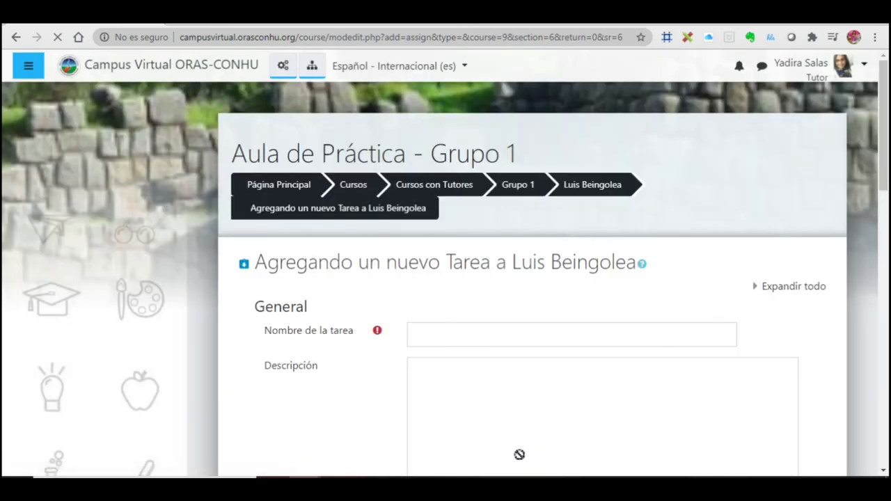
# Name the assignment "Aprender Haciendo".
pyautogui.moveTo(883, 104); pyautogui.dragTo(882, 134)
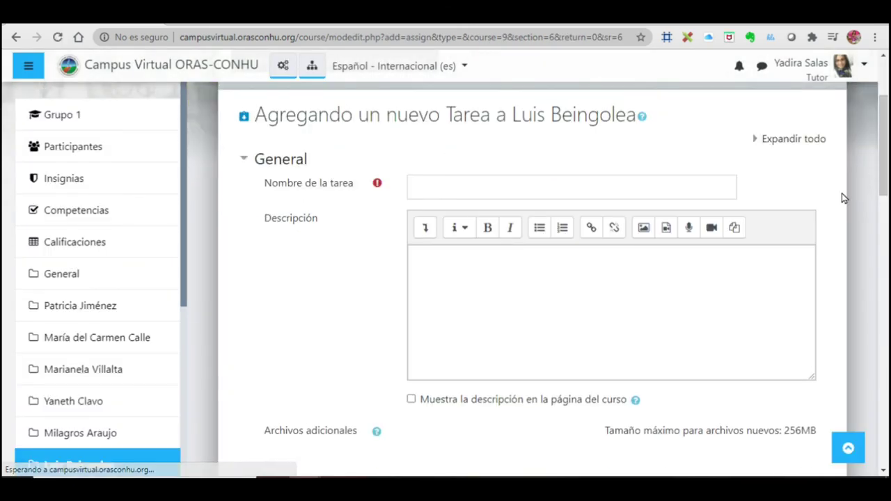
pyautogui.click(642, 196)
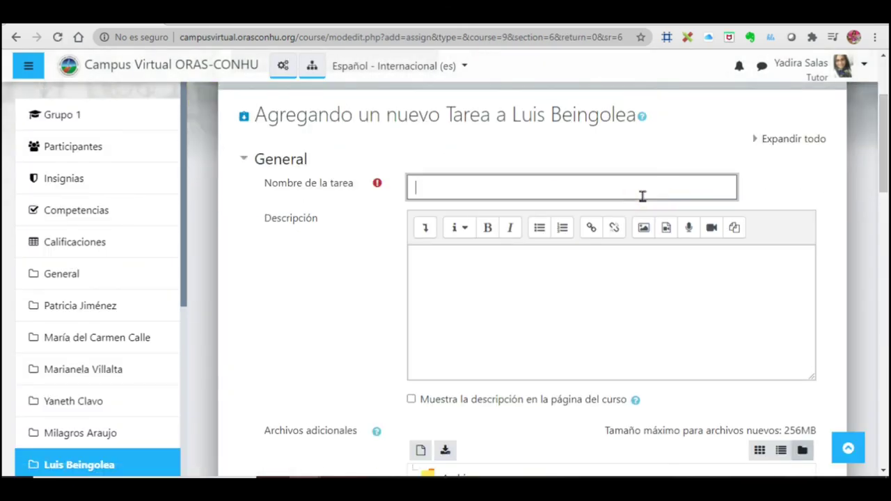
pyautogui.write('Aprender Haciendo')
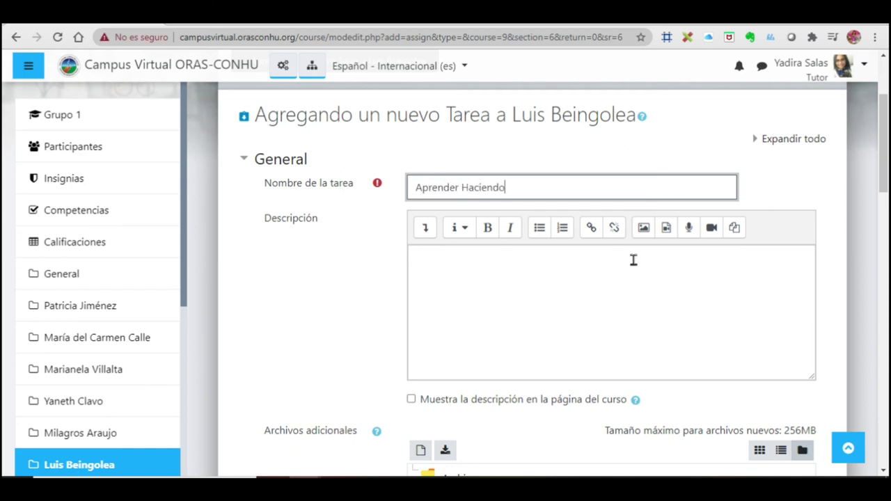
# Fill the assignment's description with the placeholder text "jhsjkghsjkghskk jhfskjhfjkfhjk jhksjhdfkjaskjh jhkdslhakfhkdjfhh jkhlsalhfh hlkjhjkhlfh".
pyautogui.click(632, 261)
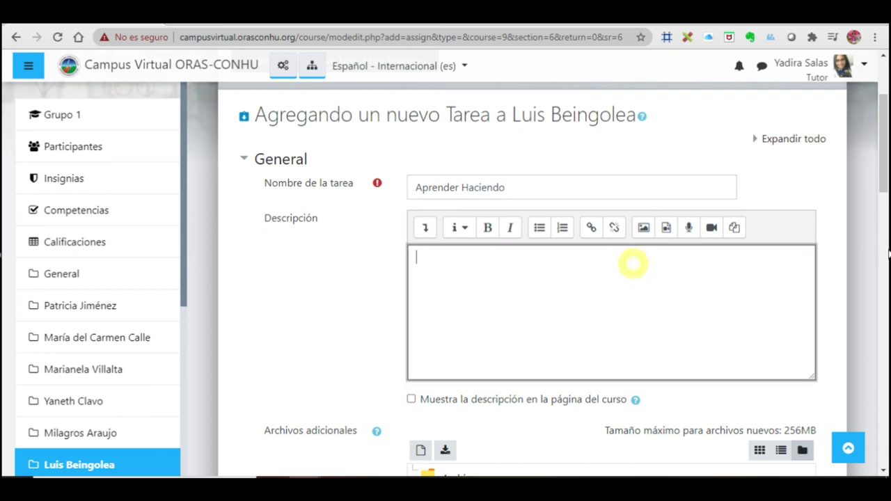
pyautogui.scroll(-1, 885, 169)
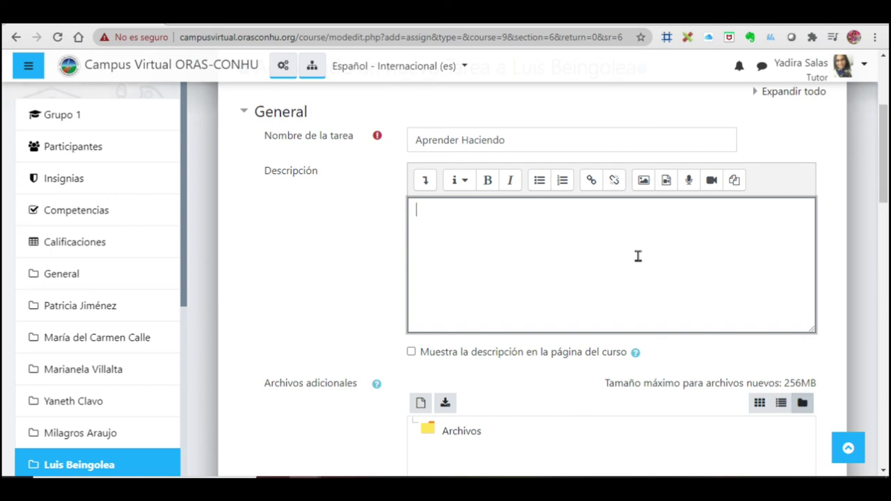
pyautogui.write('jhsjkghsjkghskk ')
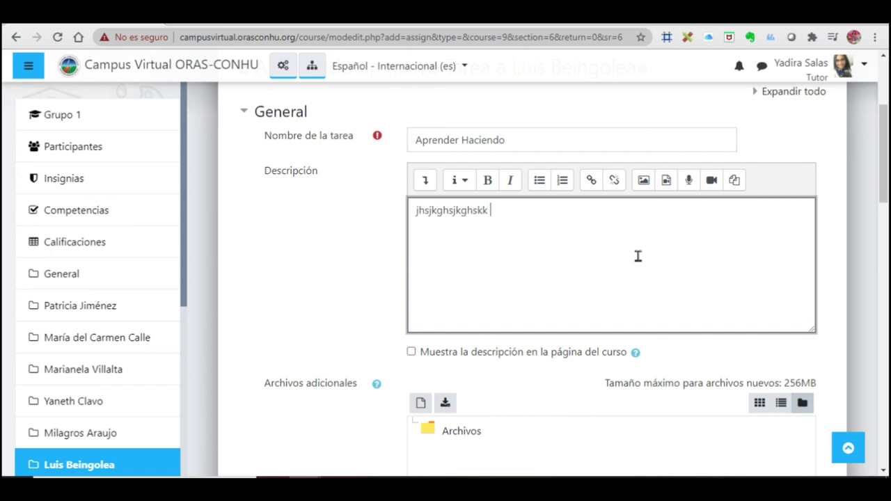
pyautogui.write('jhfskjhfjkfhjk jhksjhdfkjaskjh jhkdslhak')
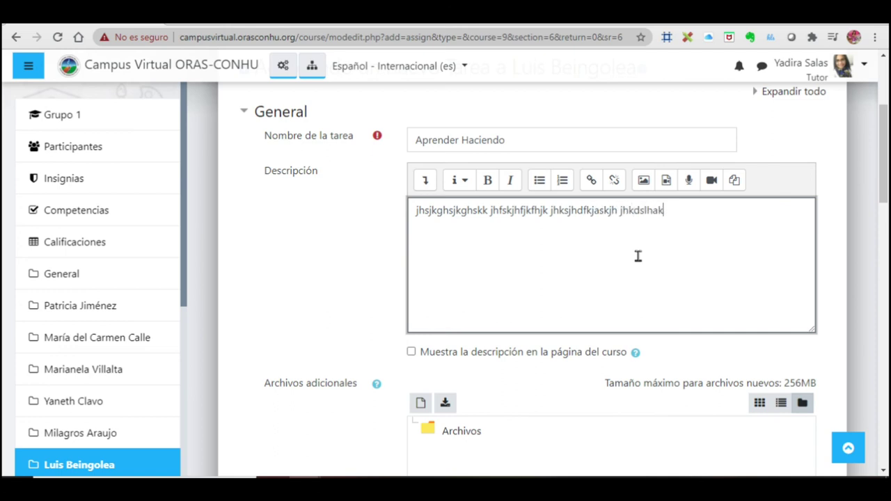
pyautogui.write('fhkdjfhh jkhlsalhfh hlkjhjkhlf')
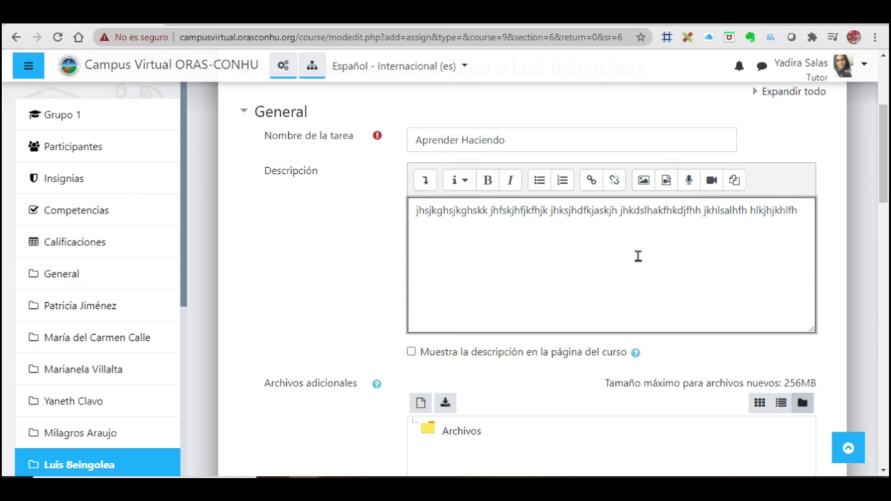
pyautogui.write('h')
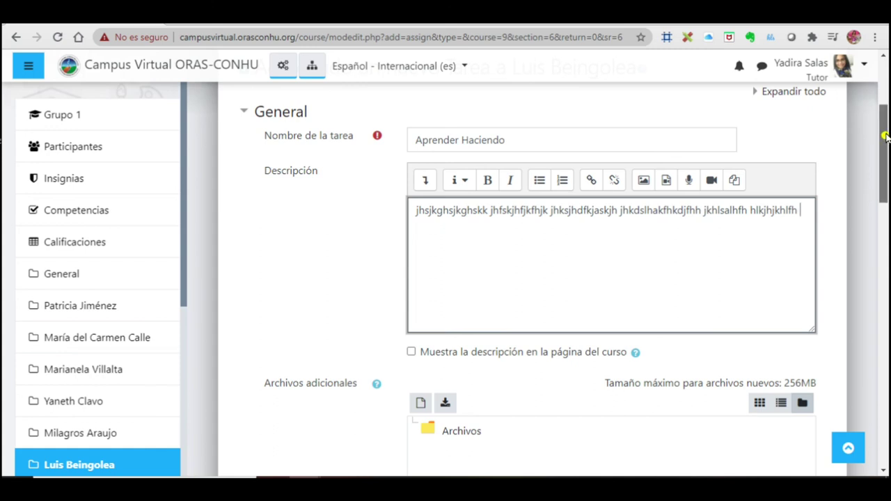
# Keep the assignment's availability, submission and remaining settings at their defaults, then save it and display it.
pyautogui.scroll(1, 884, 139)
pyautogui.moveTo(888, 126); pyautogui.dragTo(889, 135)
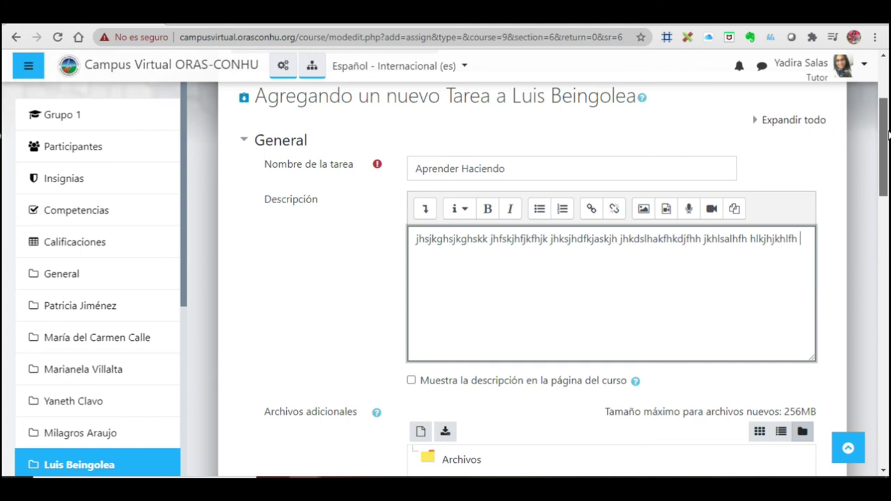
pyautogui.moveTo(888, 135); pyautogui.dragTo(888, 137)
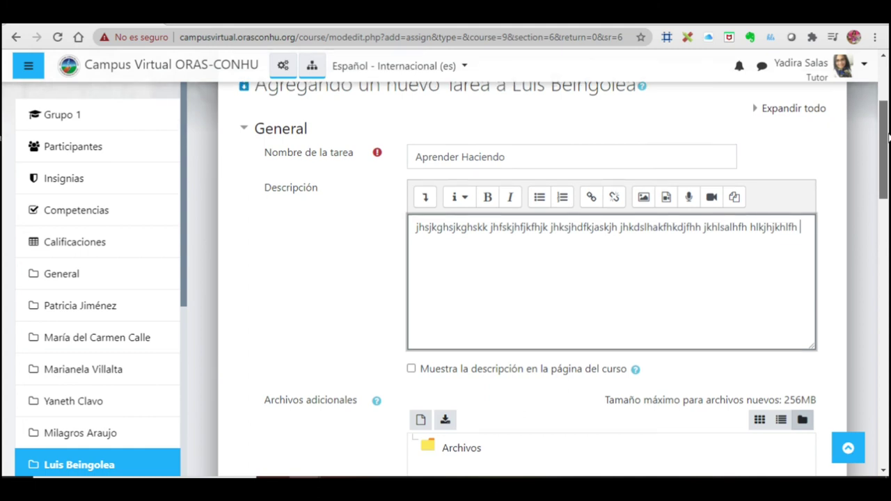
pyautogui.moveTo(889, 137); pyautogui.dragTo(888, 233)
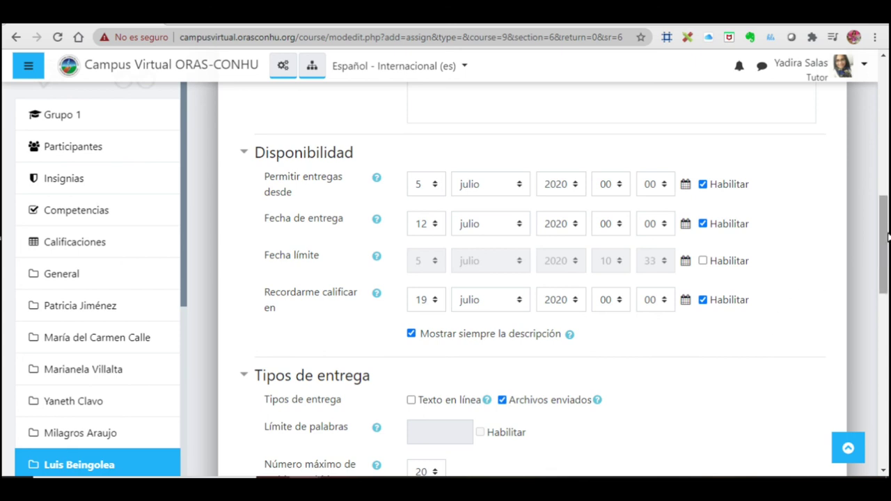
pyautogui.moveTo(888, 236); pyautogui.dragTo(887, 358)
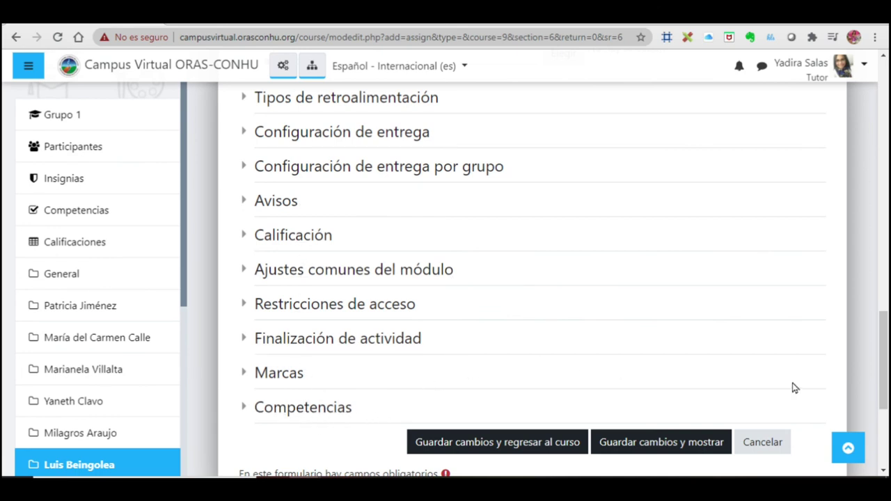
pyautogui.scroll(-2, 883, 355)
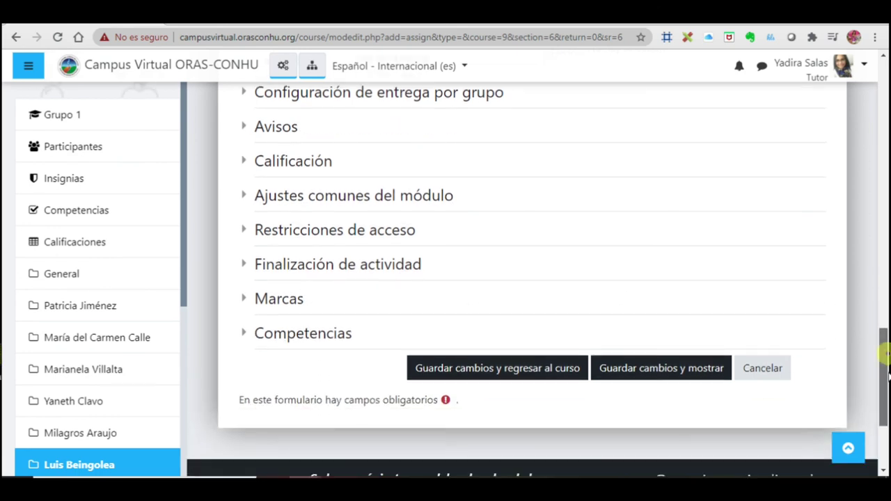
pyautogui.click(674, 373)
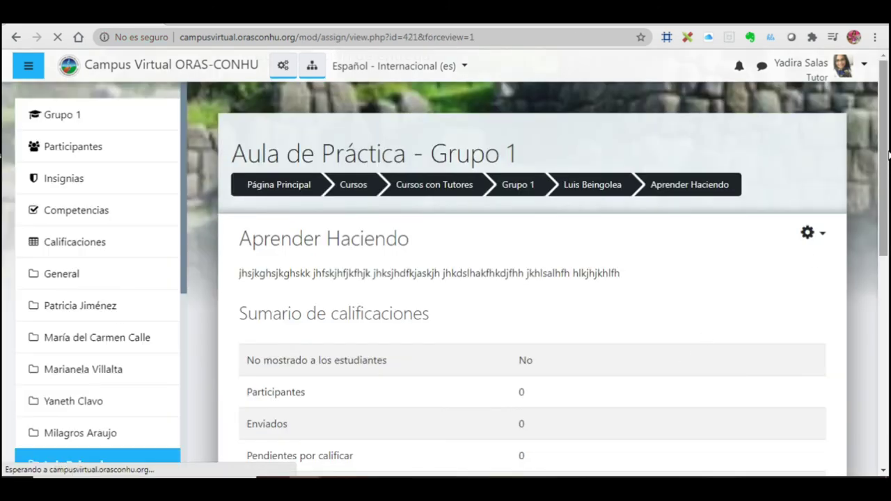
# Review the description and the grading summary on the Aprender Haciendo assignment page.
pyautogui.moveTo(888, 155); pyautogui.dragTo(888, 200)
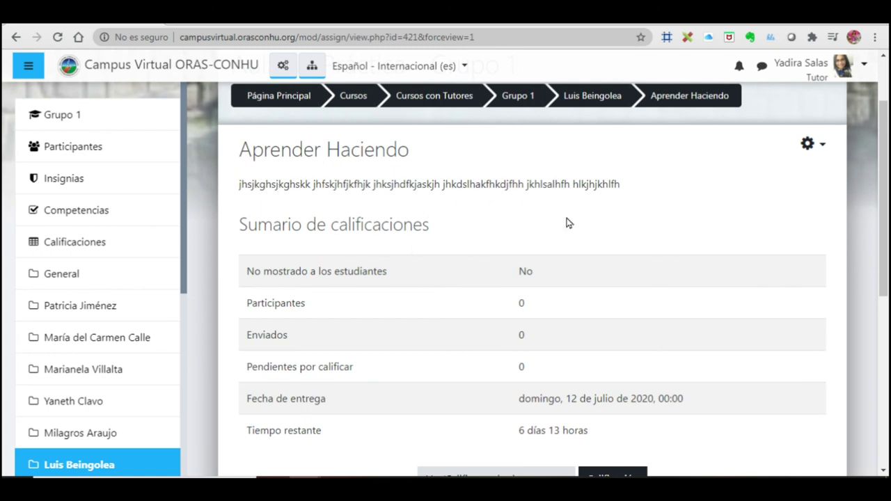
pyautogui.moveTo(240, 184); pyautogui.dragTo(618, 182)
pyautogui.click(554, 185)
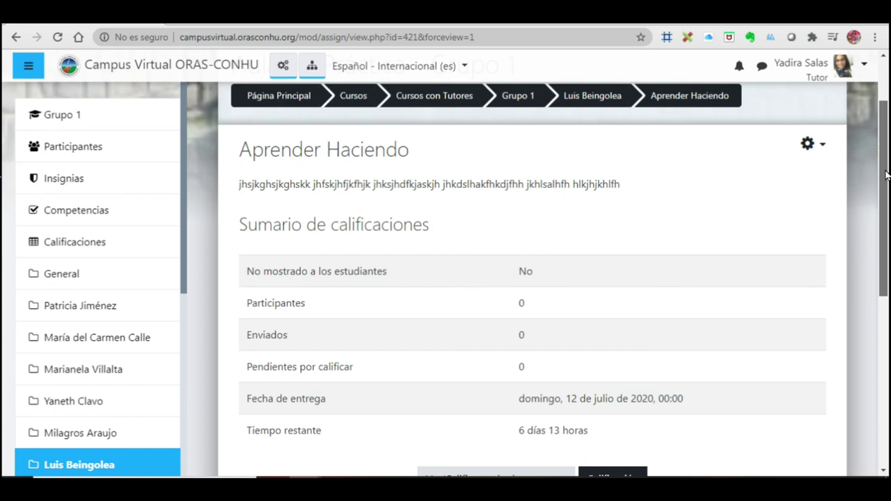
pyautogui.moveTo(886, 175); pyautogui.dragTo(878, 121)
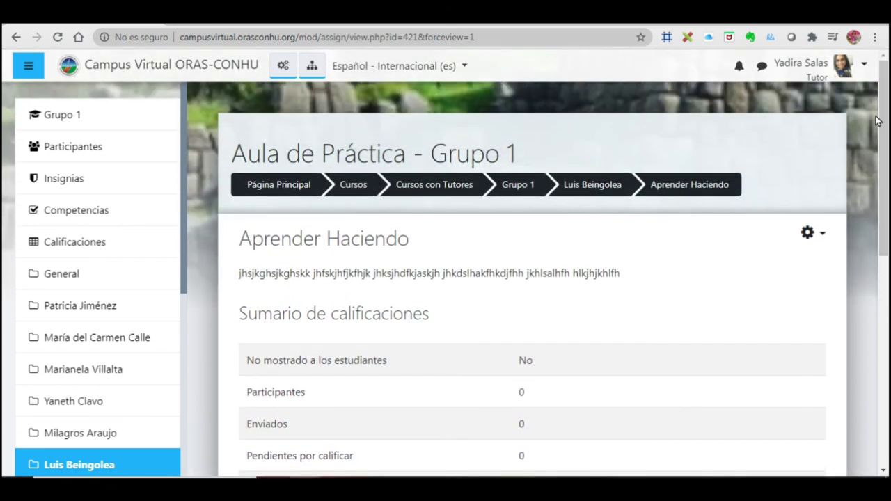
# Return to the participant's section and turn off editing to view the finished list of resources and activities.
pyautogui.click(602, 188)
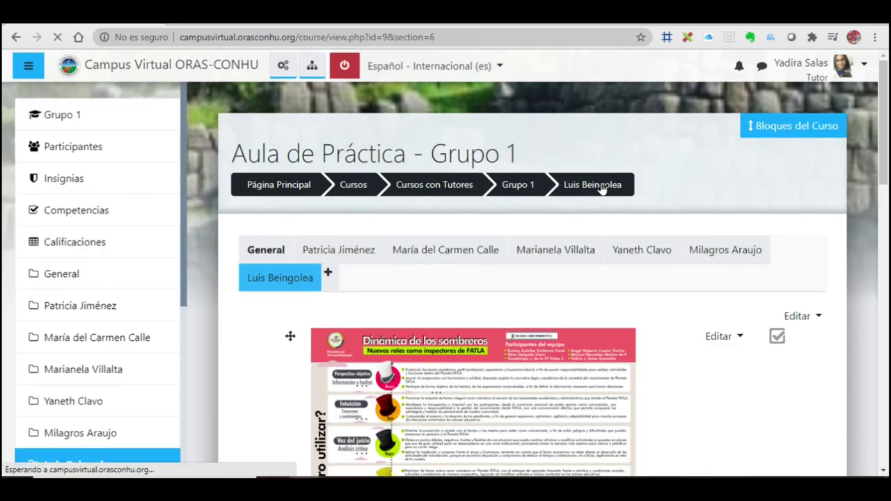
pyautogui.click(344, 66)
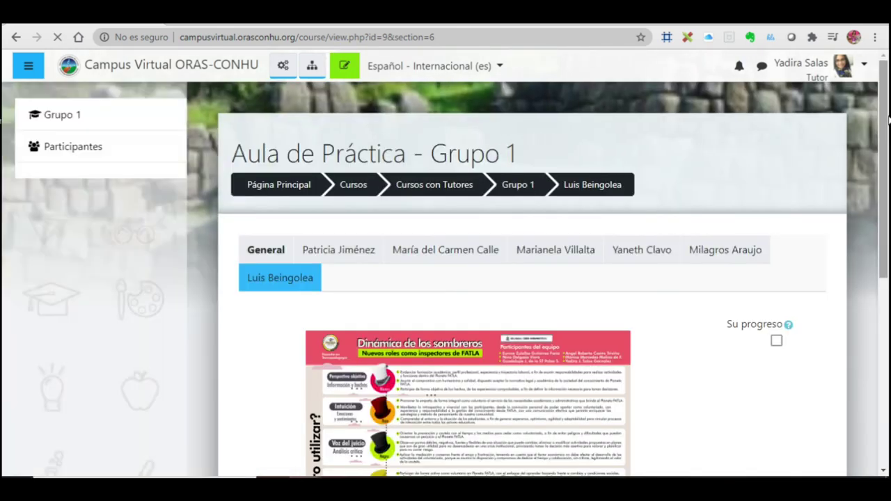
pyautogui.moveTo(884, 100); pyautogui.dragTo(886, 221)
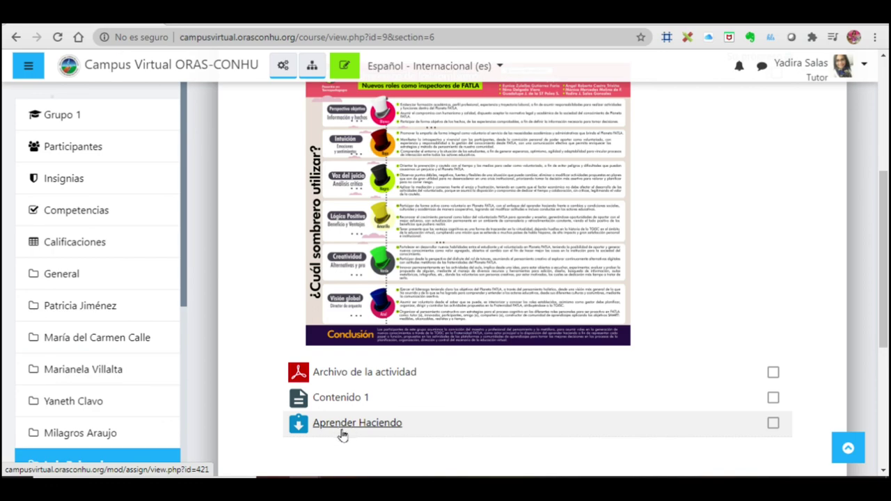
pyautogui.moveTo(886, 259); pyautogui.dragTo(884, 174)
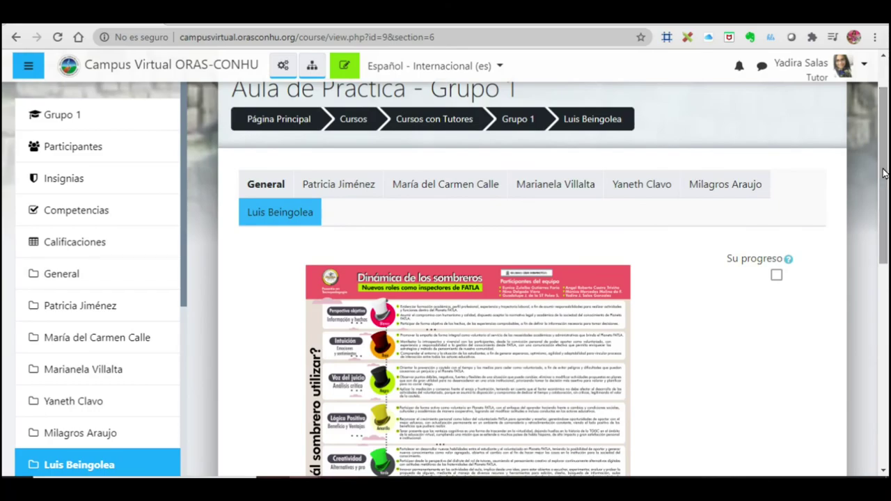